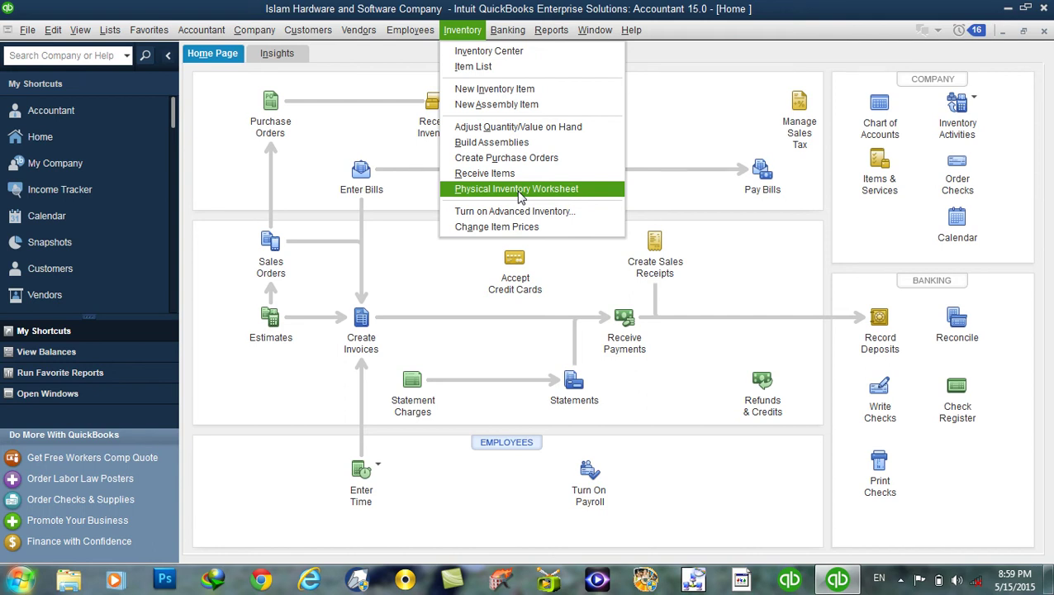
Step: Display the physical inventory worksheet and start a new inventory quantity/value adjustment
{"action": "left_click", "coordinate": [521, 195]}
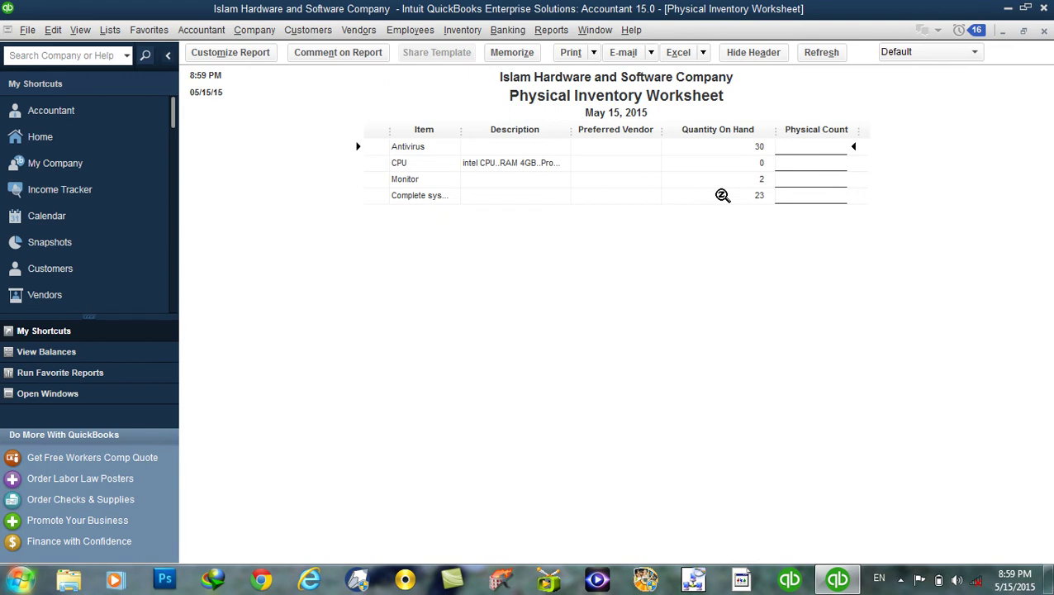
{"action": "left_click", "coordinate": [466, 37]}
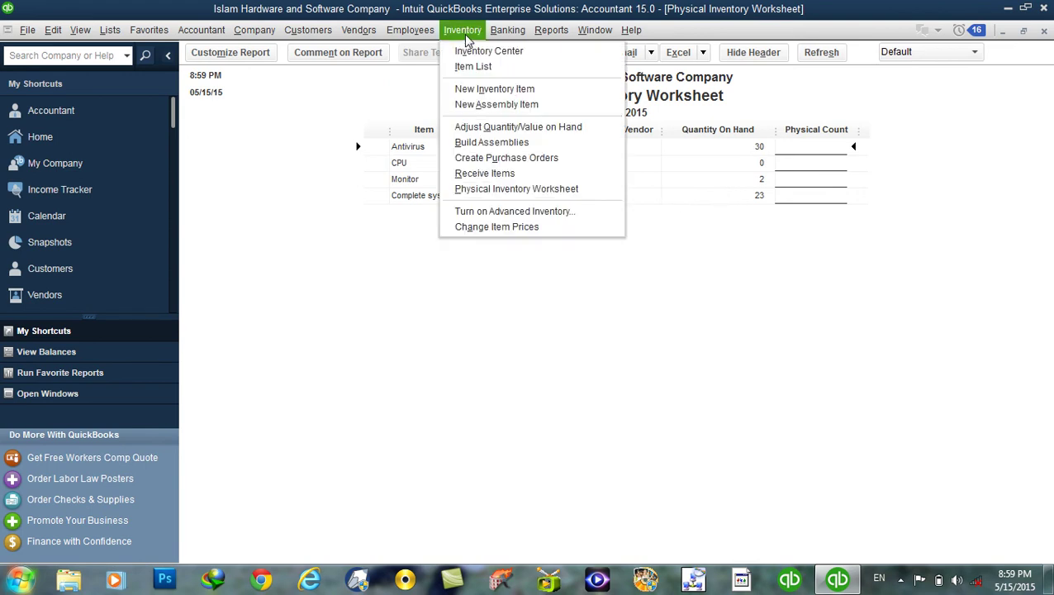
{"action": "left_click", "coordinate": [491, 128]}
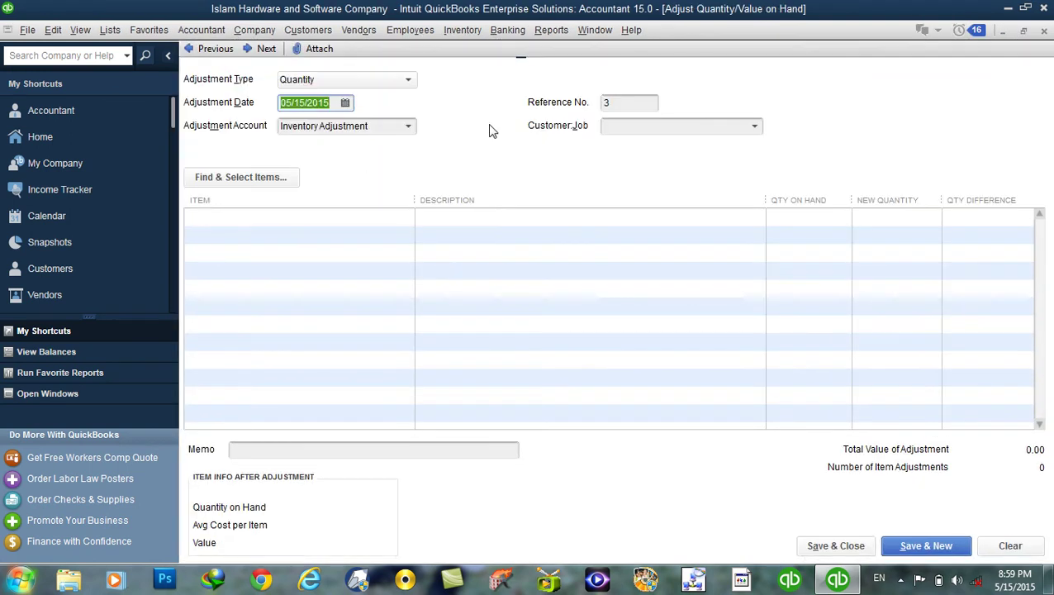
Step: Examine the adjustment's type, date, account, reference number and customer job fields, including the form for adding an account
{"action": "left_click", "coordinate": [325, 82]}
{"action": "left_click", "coordinate": [326, 82]}
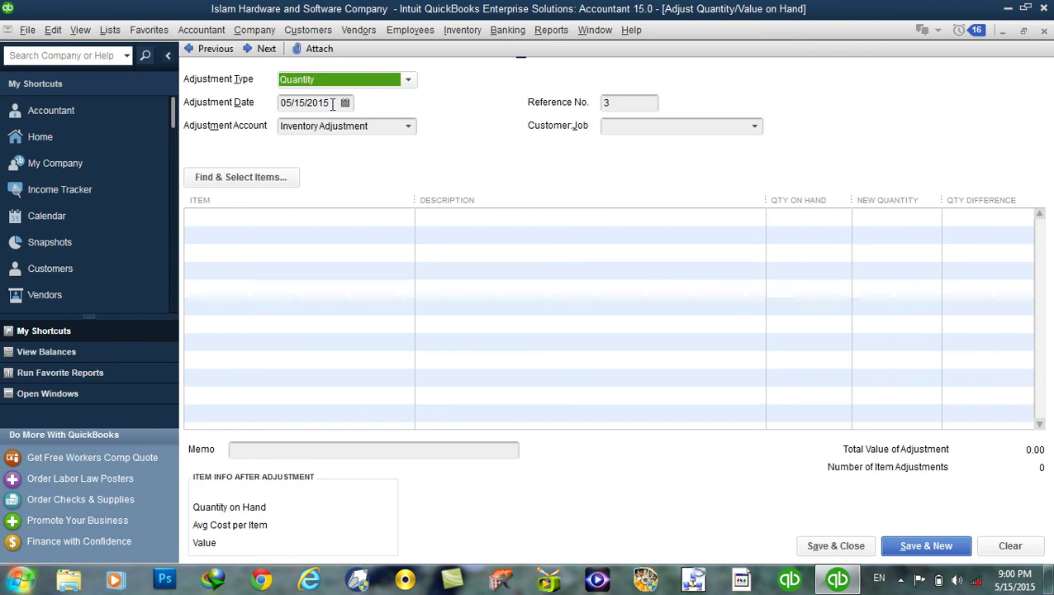
{"action": "left_click", "coordinate": [330, 103]}
{"action": "left_click_drag", "start_coordinate": [329, 103], "coordinate": [279, 103]}
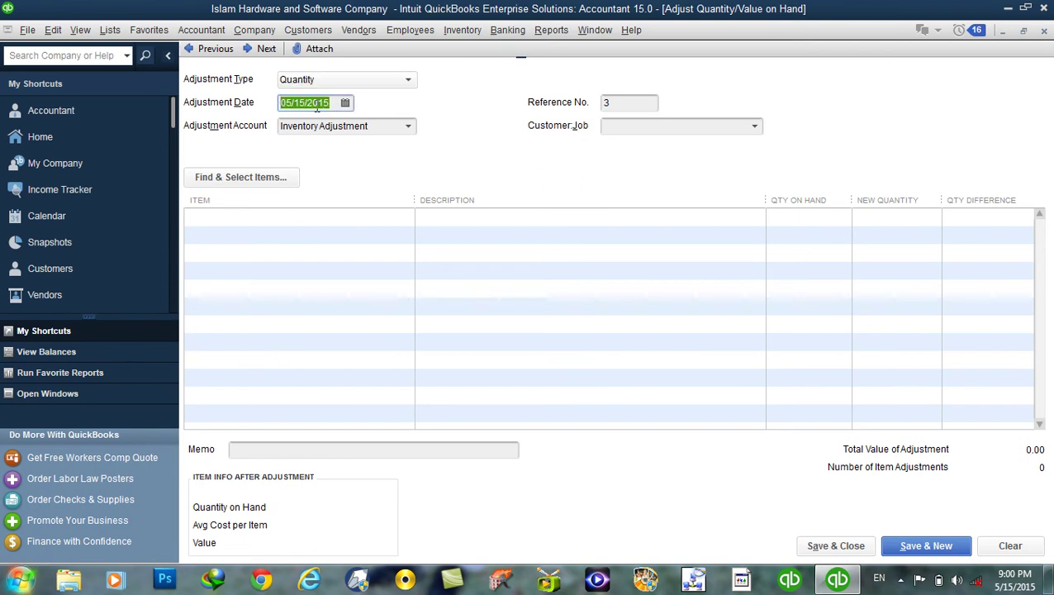
{"action": "left_click", "coordinate": [334, 103]}
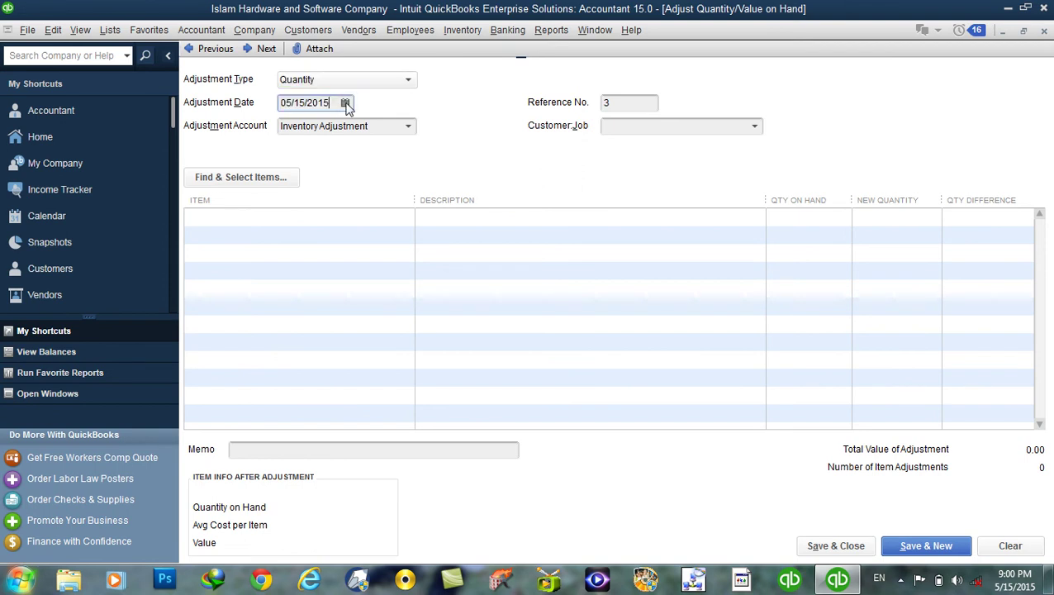
{"action": "left_click", "coordinate": [345, 104]}
{"action": "left_click", "coordinate": [233, 122]}
{"action": "left_click", "coordinate": [408, 128]}
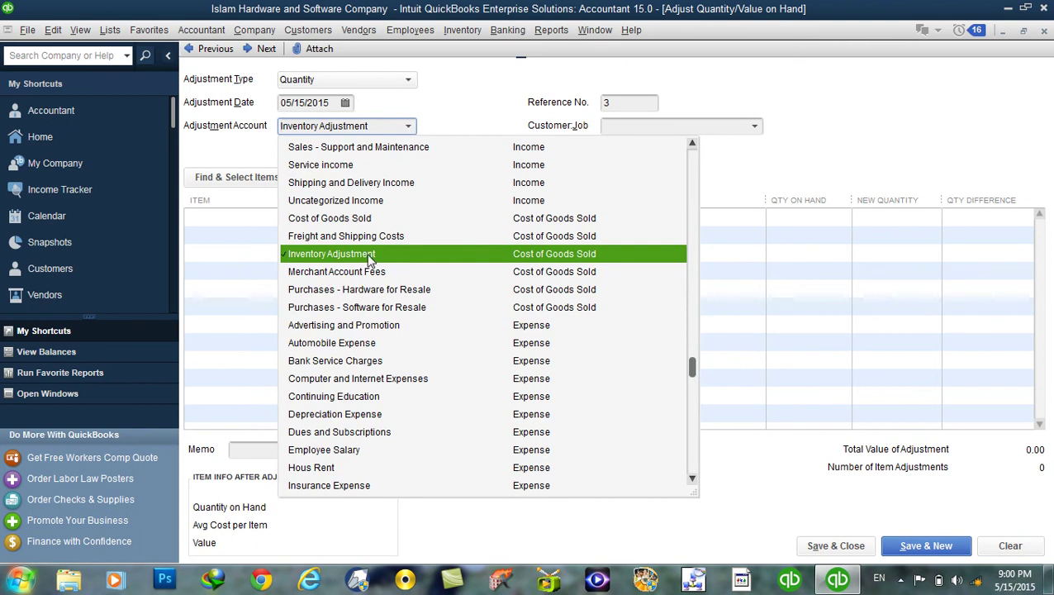
{"action": "scroll", "coordinate": [342, 151], "scroll_direction": "up", "scroll_amount": 8}
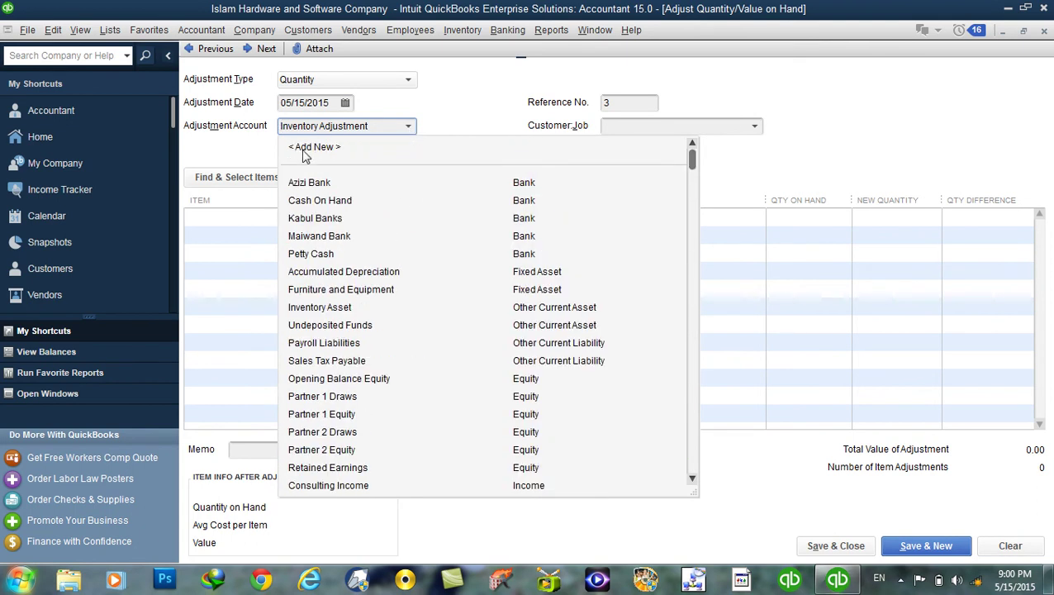
{"action": "left_click", "coordinate": [304, 150]}
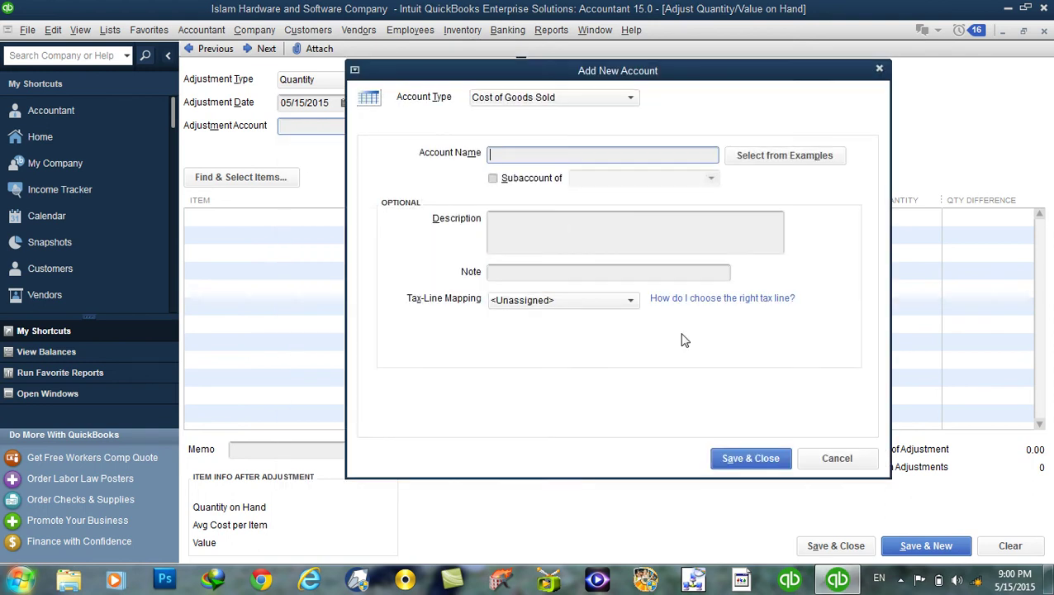
{"action": "left_click", "coordinate": [828, 465]}
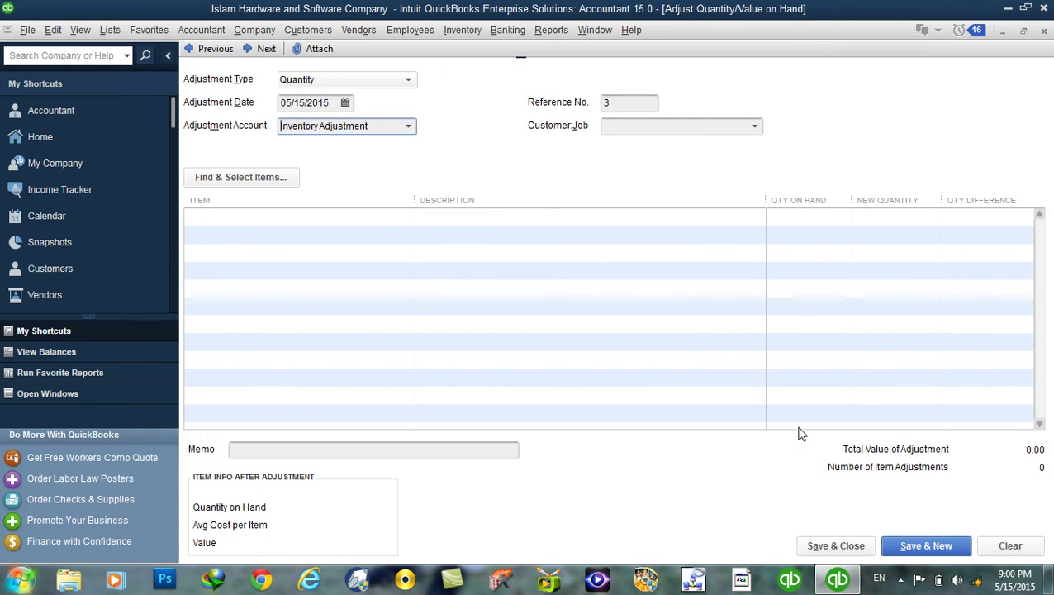
{"action": "left_click", "coordinate": [618, 103]}
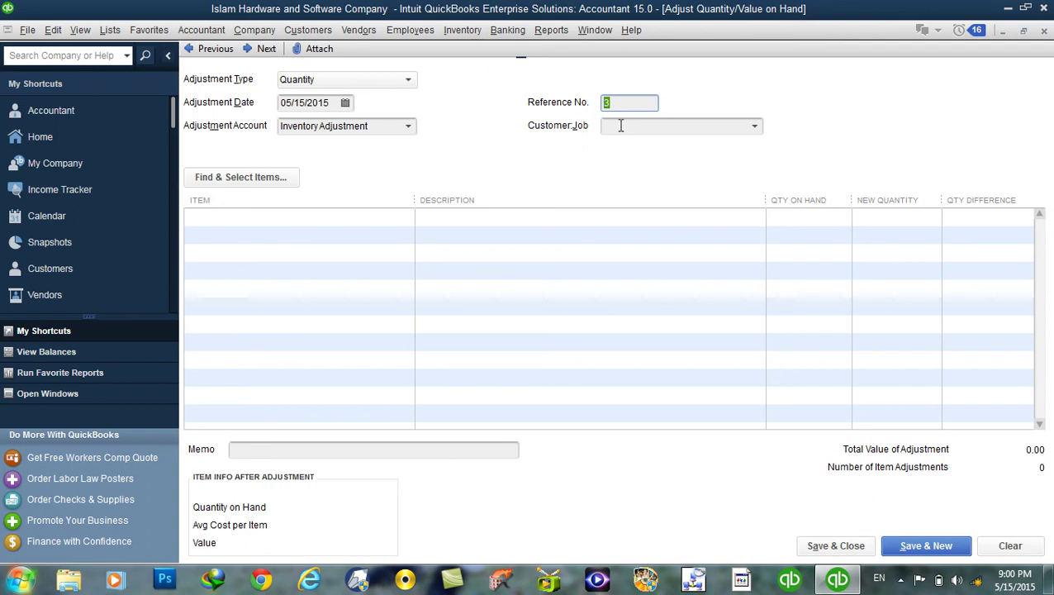
{"action": "left_click", "coordinate": [622, 126]}
{"action": "left_click", "coordinate": [753, 128]}
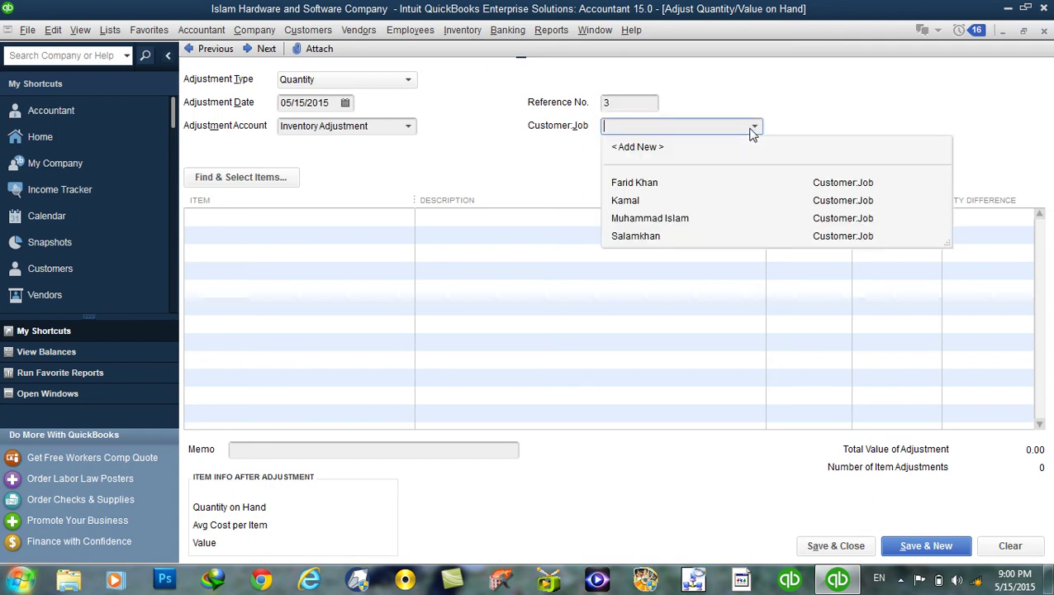
{"action": "left_click", "coordinate": [753, 128]}
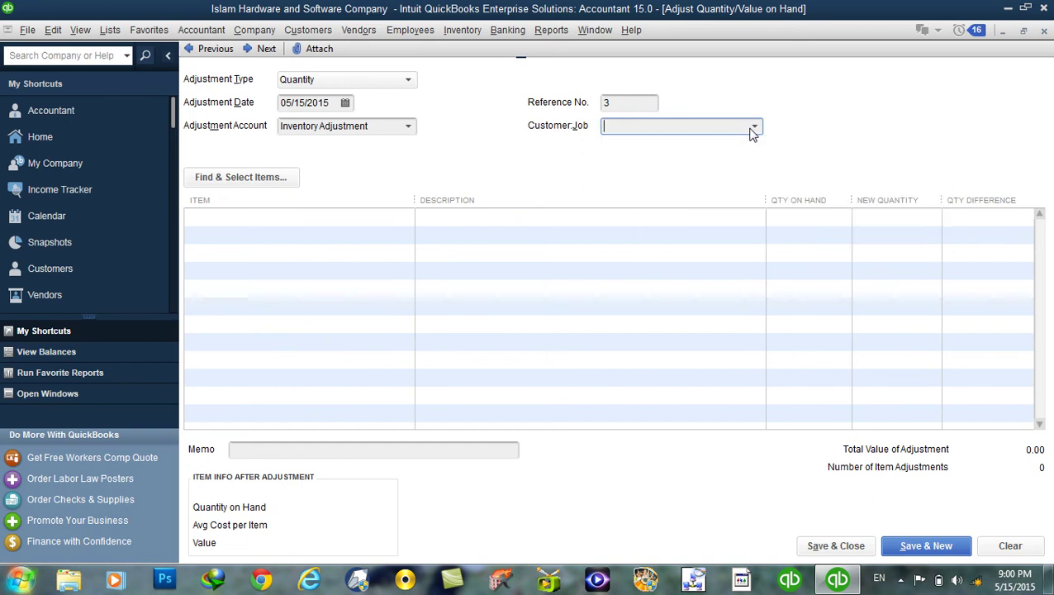
{"action": "left_click", "coordinate": [259, 219]}
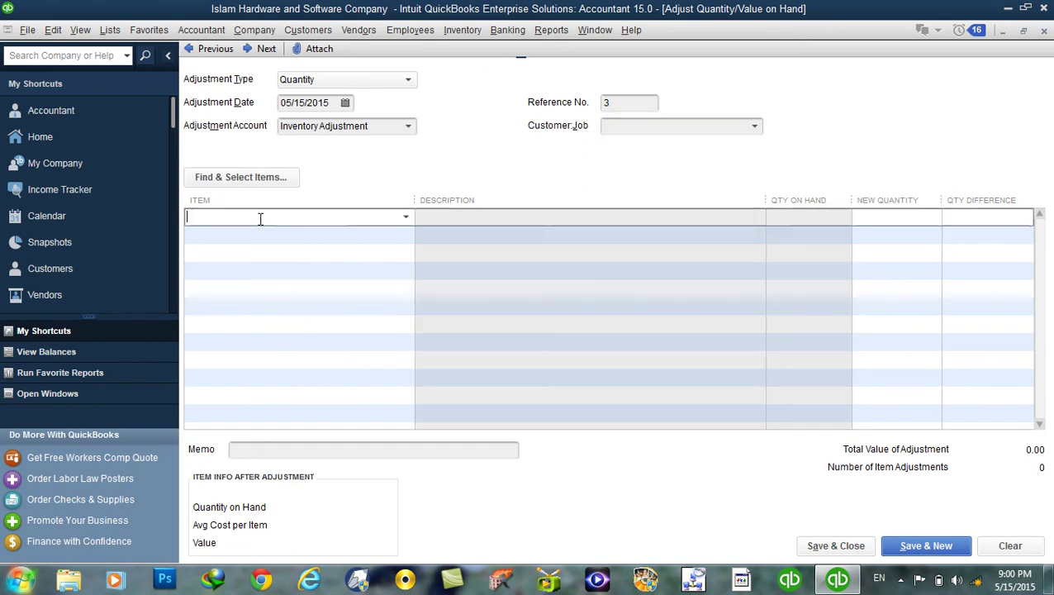
{"action": "left_click", "coordinate": [406, 218]}
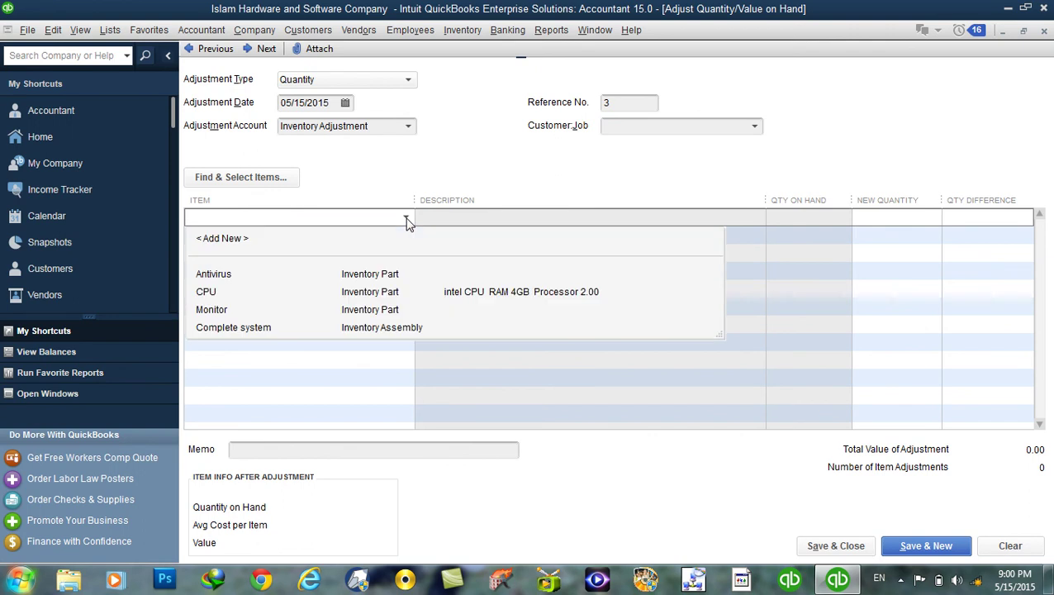
{"action": "left_click", "coordinate": [406, 220]}
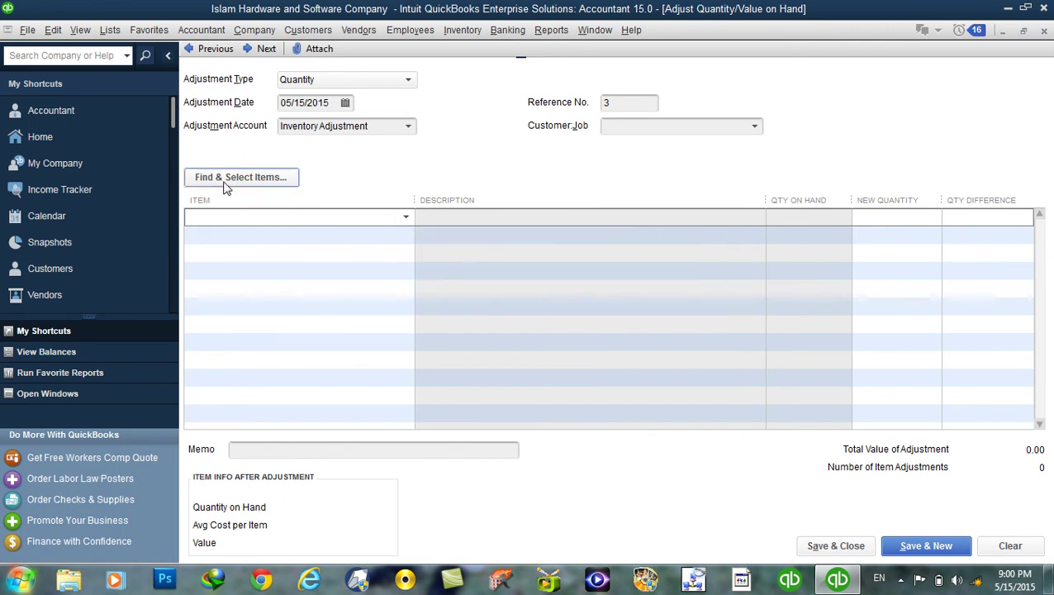
{"action": "left_click", "coordinate": [257, 180]}
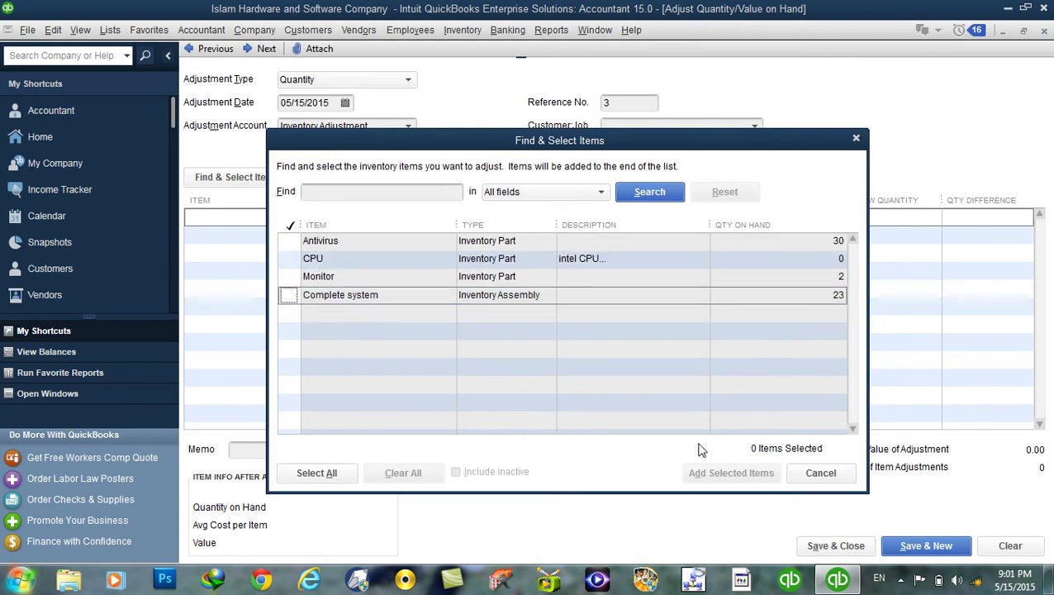
{"action": "left_click", "coordinate": [820, 473]}
Step: Add the Complete system assembly to the adjustment and set its new quantity to 20
{"action": "left_click", "coordinate": [406, 216]}
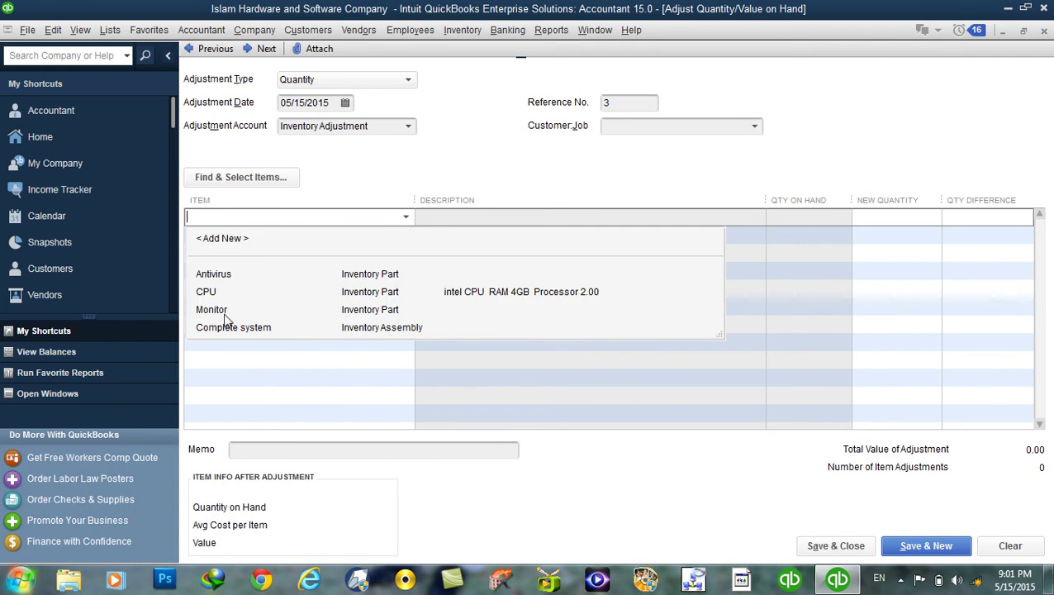
{"action": "left_click", "coordinate": [231, 328]}
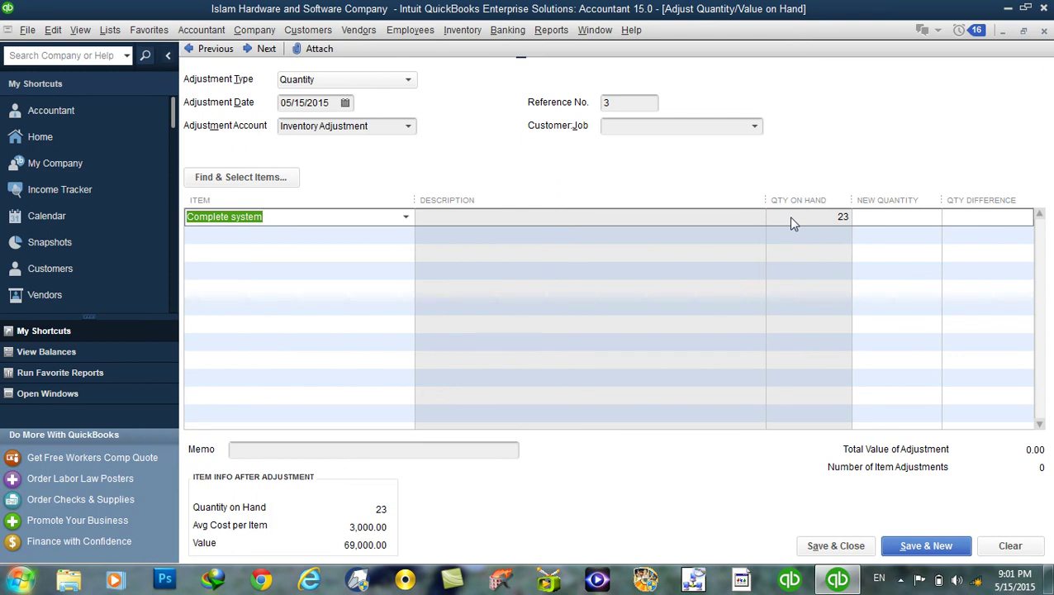
{"action": "left_click", "coordinate": [876, 217]}
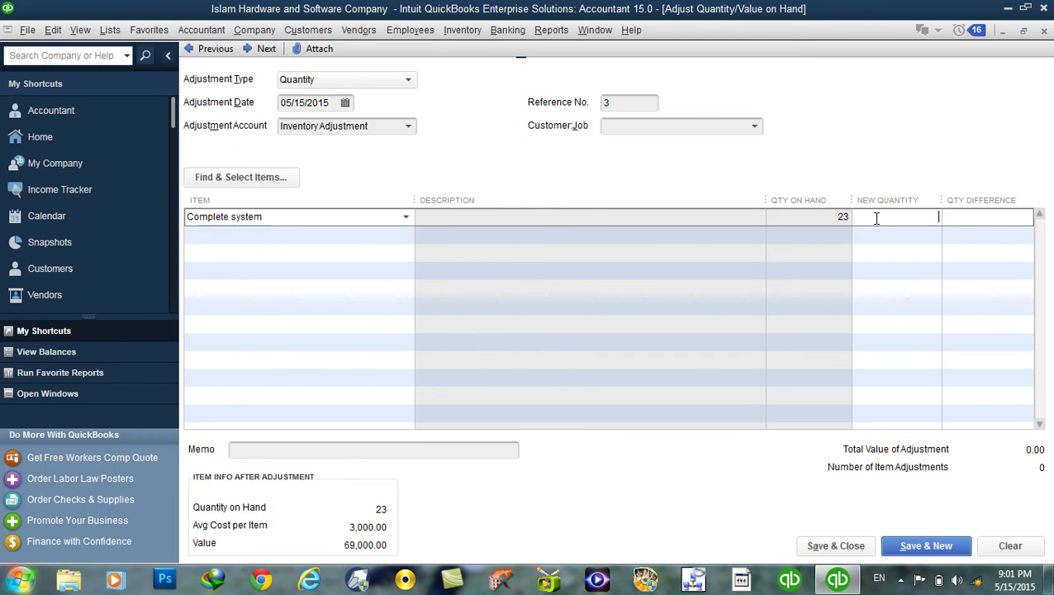
{"action": "type", "text": "20"}
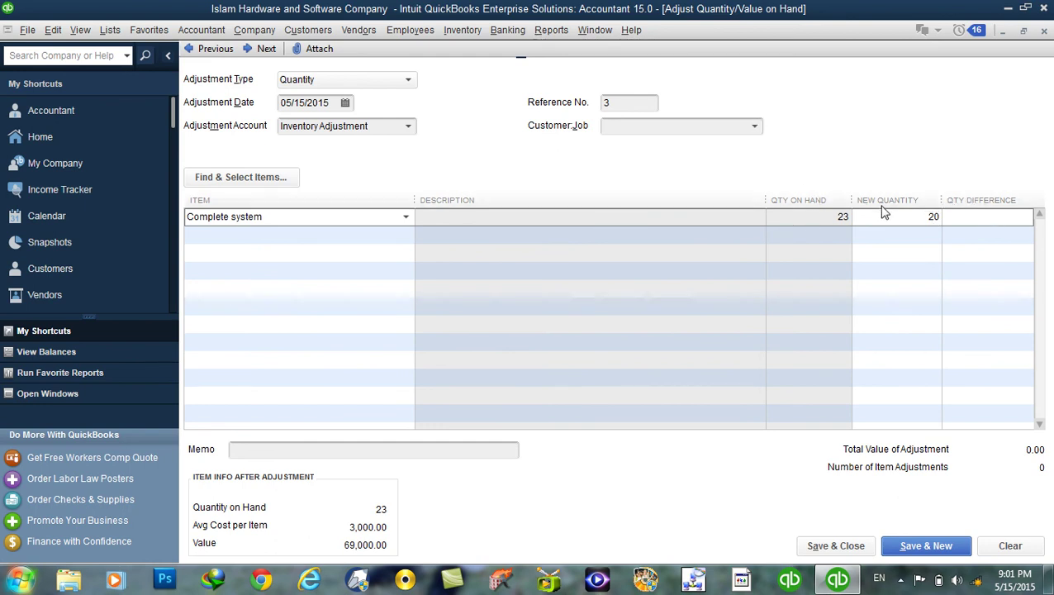
{"action": "left_click", "coordinate": [961, 220]}
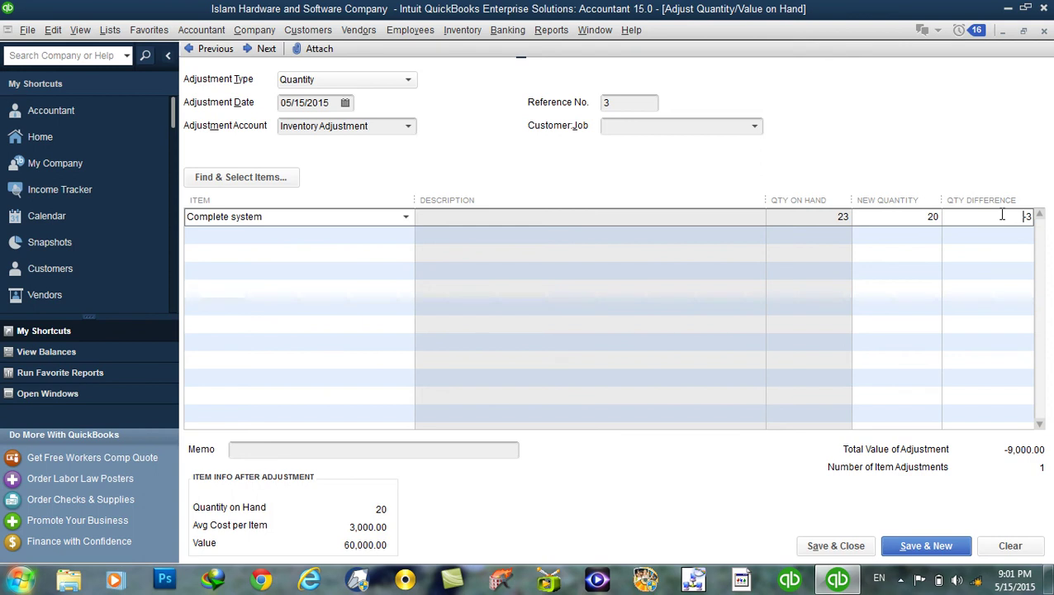
Step: Enter the memo "it was refund to vender" and save and close the adjustment
{"action": "left_click", "coordinate": [443, 451]}
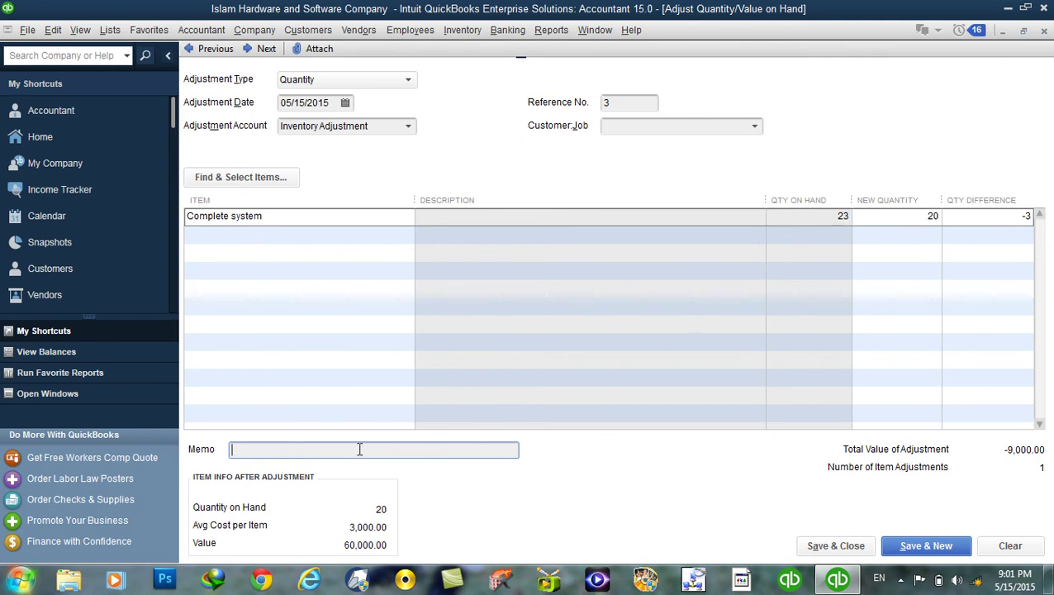
{"action": "type", "text": "it"}
{"action": "type", "text": " was re"}
{"action": "type", "text": "fund"}
{"action": "type", "text": "..."}
{"action": "key", "text": "BackSpace"}
{"action": "key", "text": "BackSpace"}
{"action": "key", "text": "BackSpace"}
{"action": "type", "text": "g"}
{"action": "key", "text": "BackSpace"}
{"action": "type", "text": "to vender"}
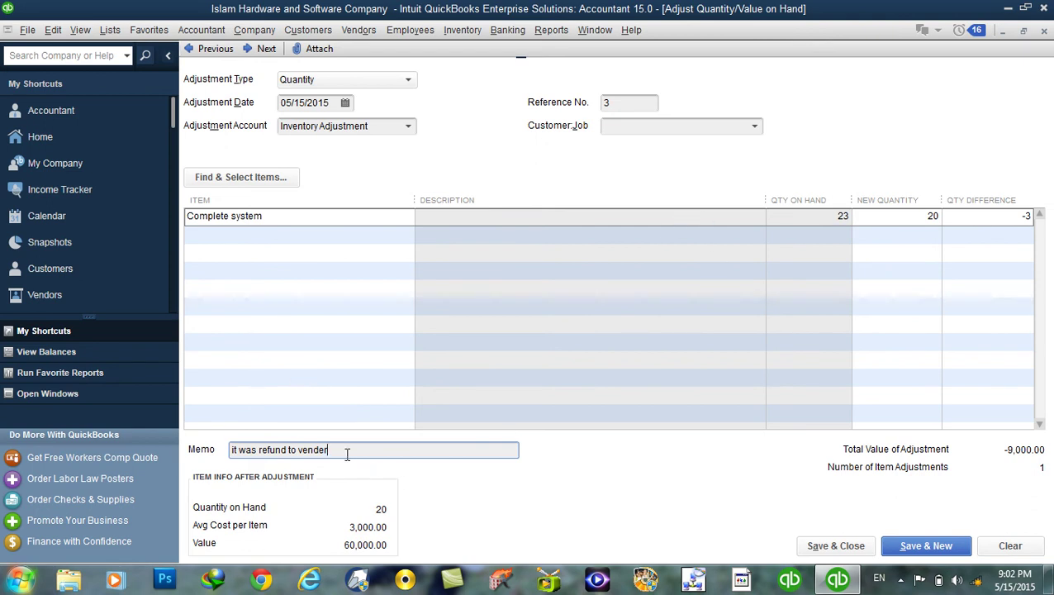
{"action": "left_click_drag", "start_coordinate": [334, 451], "coordinate": [213, 447]}
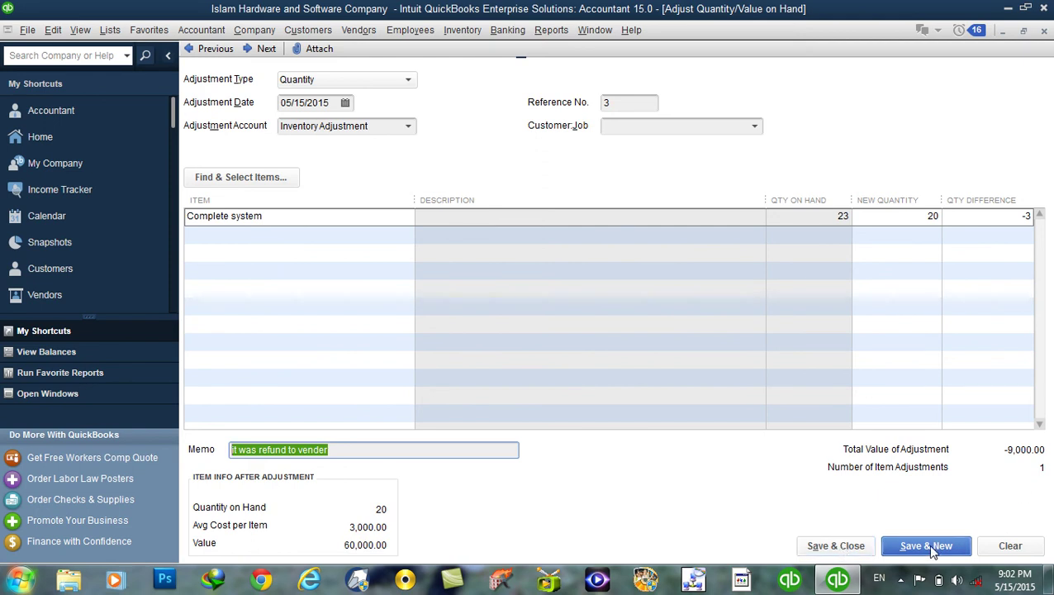
{"action": "left_click", "coordinate": [856, 547]}
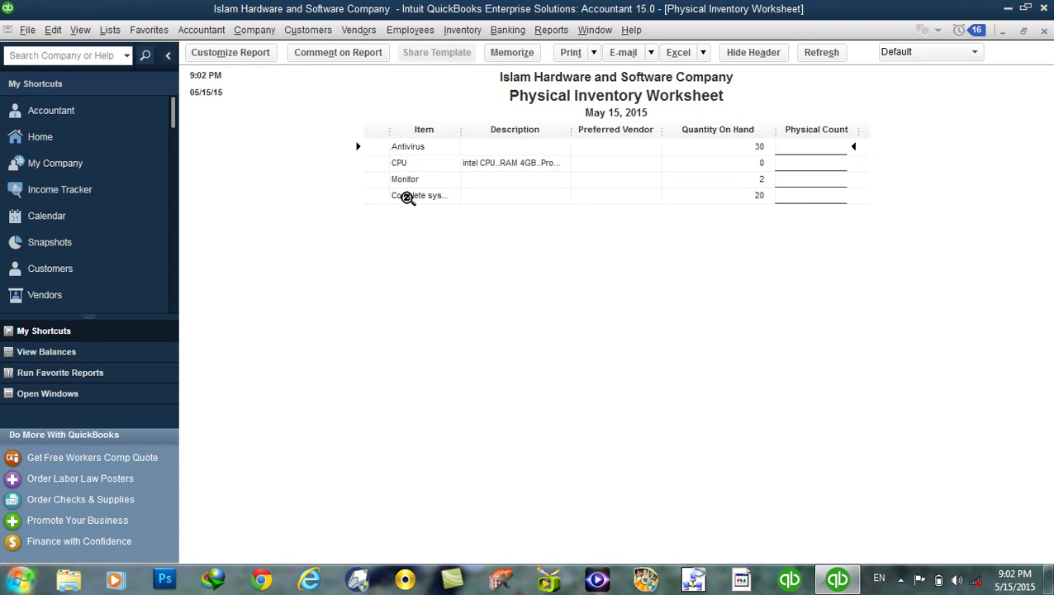
Step: View the inventory QuickReport for Complete system with its print and Excel options, and close the open reports
{"action": "double_click", "coordinate": [749, 203]}
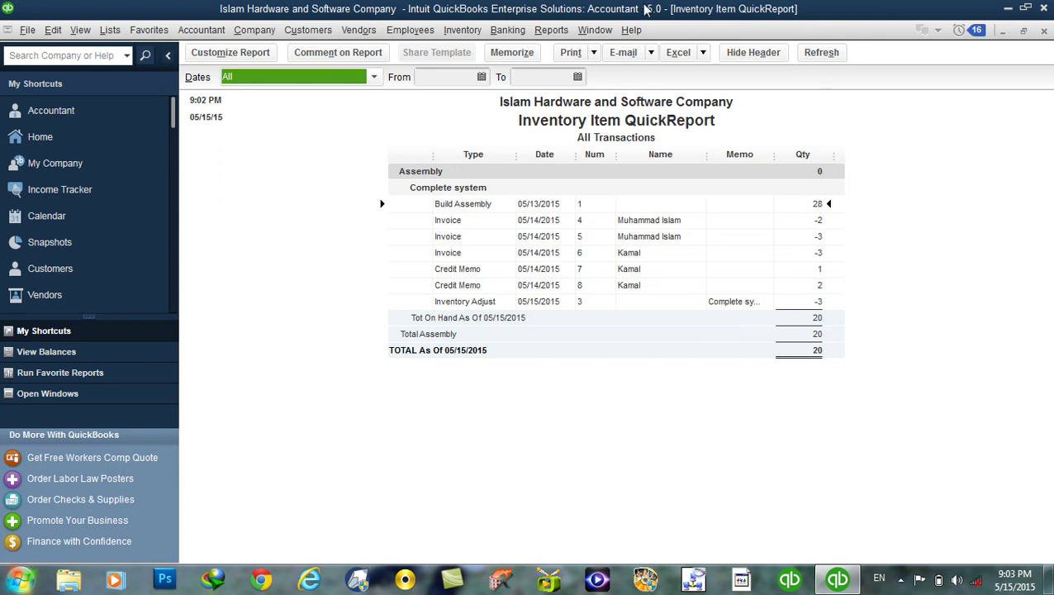
{"action": "left_click", "coordinate": [594, 52]}
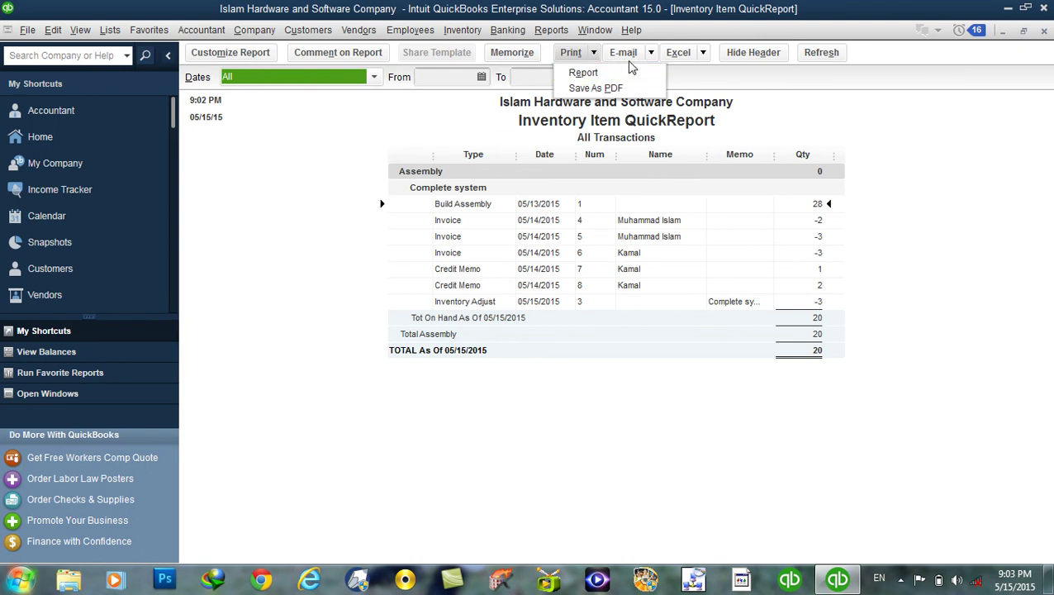
{"action": "left_click", "coordinate": [703, 53]}
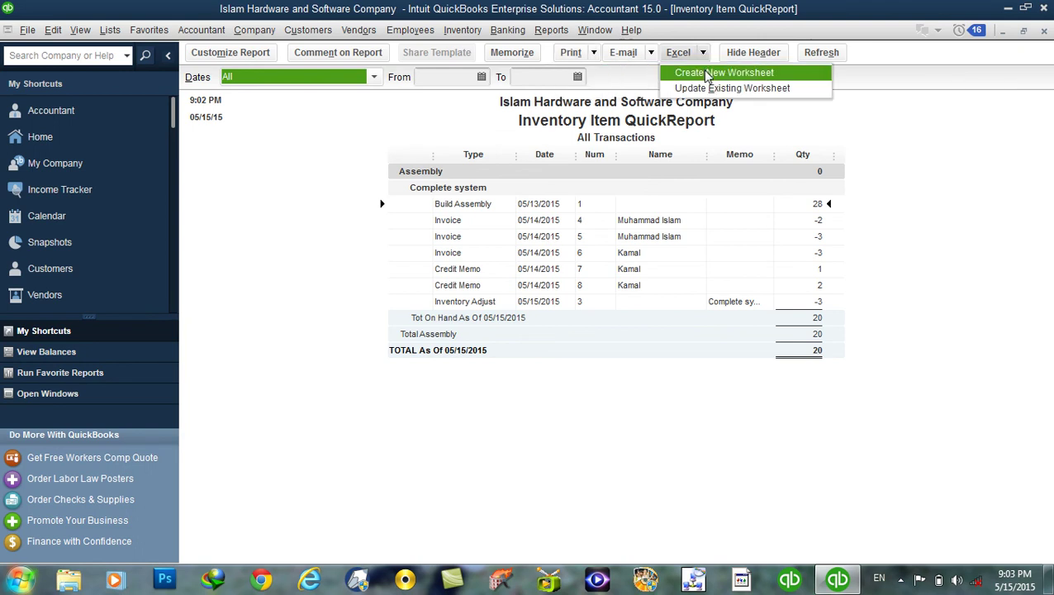
{"action": "left_click", "coordinate": [932, 148]}
{"action": "left_click", "coordinate": [1045, 31]}
{"action": "left_click", "coordinate": [1044, 32]}
Step: Reopen the physical inventory worksheet and start another quantity adjustment
{"action": "left_click", "coordinate": [463, 30]}
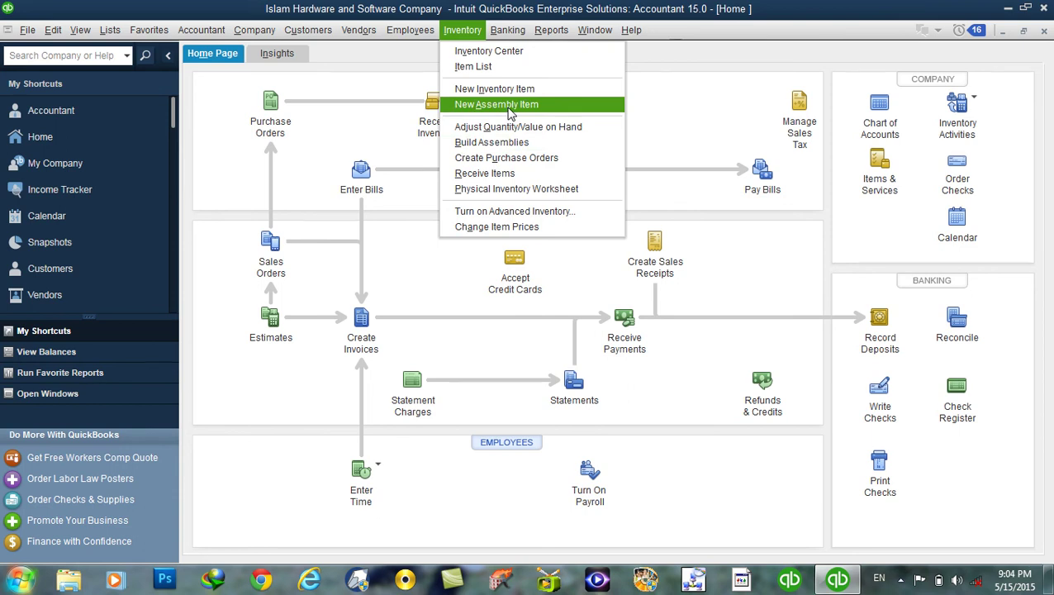
{"action": "left_click", "coordinate": [526, 195]}
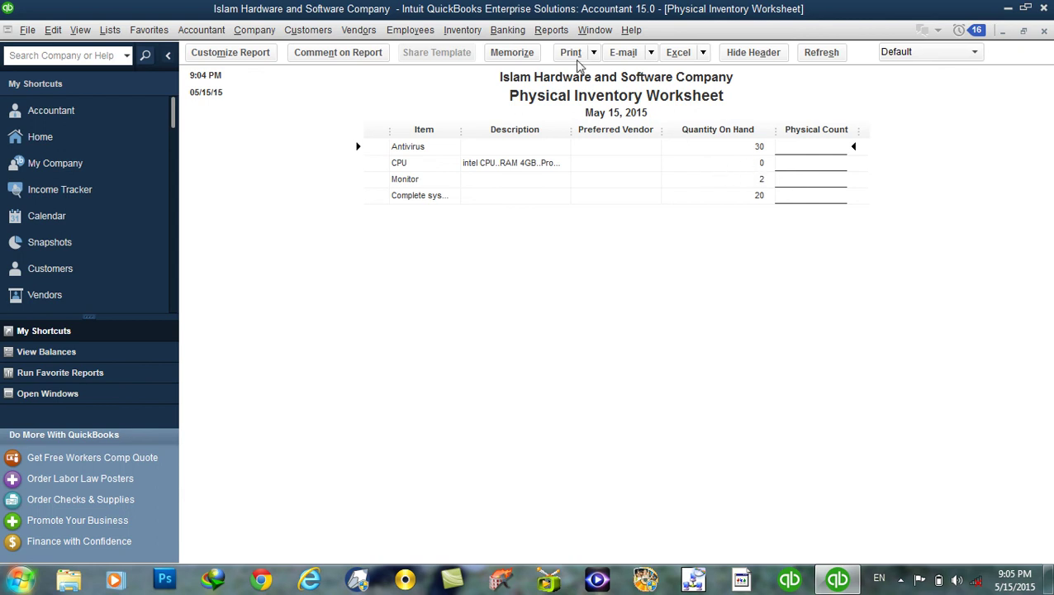
{"action": "left_click", "coordinate": [468, 31]}
{"action": "left_click", "coordinate": [493, 129]}
Step: Add the CPU item with a new quantity of 2, and save and close the adjustment
{"action": "left_click", "coordinate": [395, 217]}
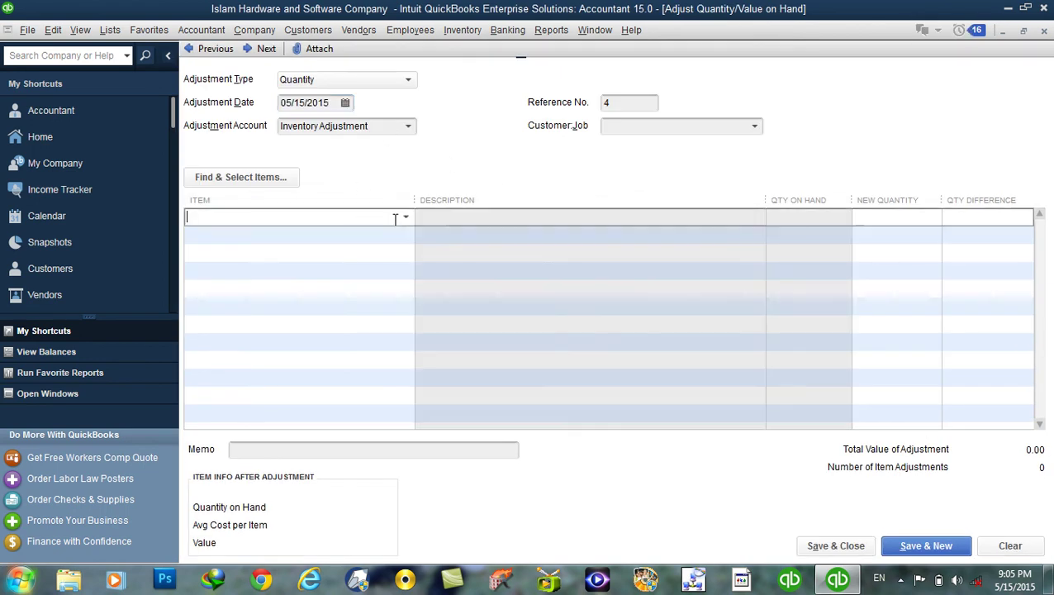
{"action": "left_click", "coordinate": [406, 217]}
{"action": "left_click", "coordinate": [254, 293]}
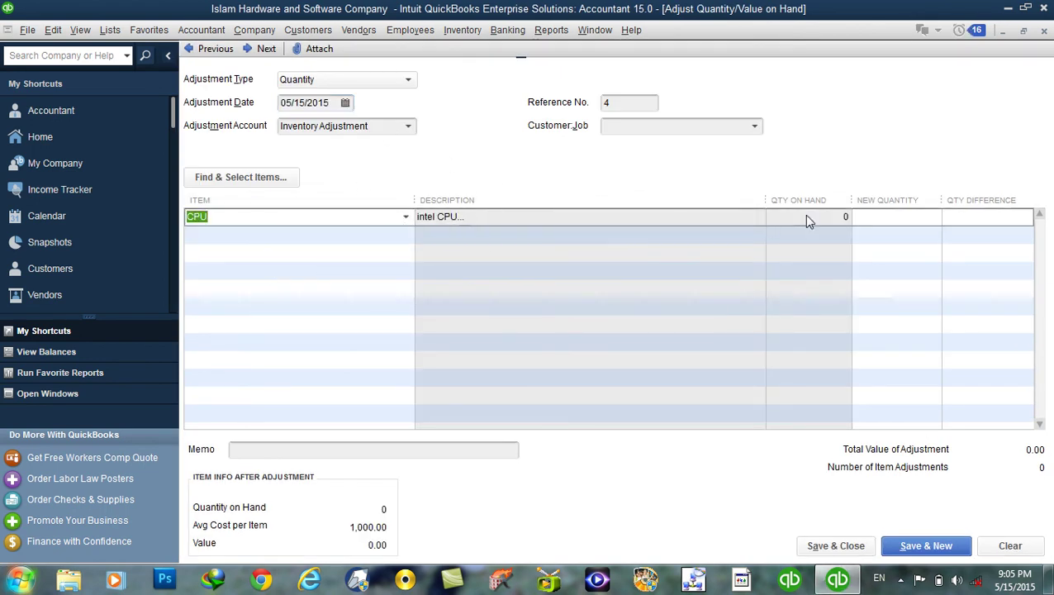
{"action": "left_click", "coordinate": [880, 215]}
{"action": "left_click", "coordinate": [963, 218]}
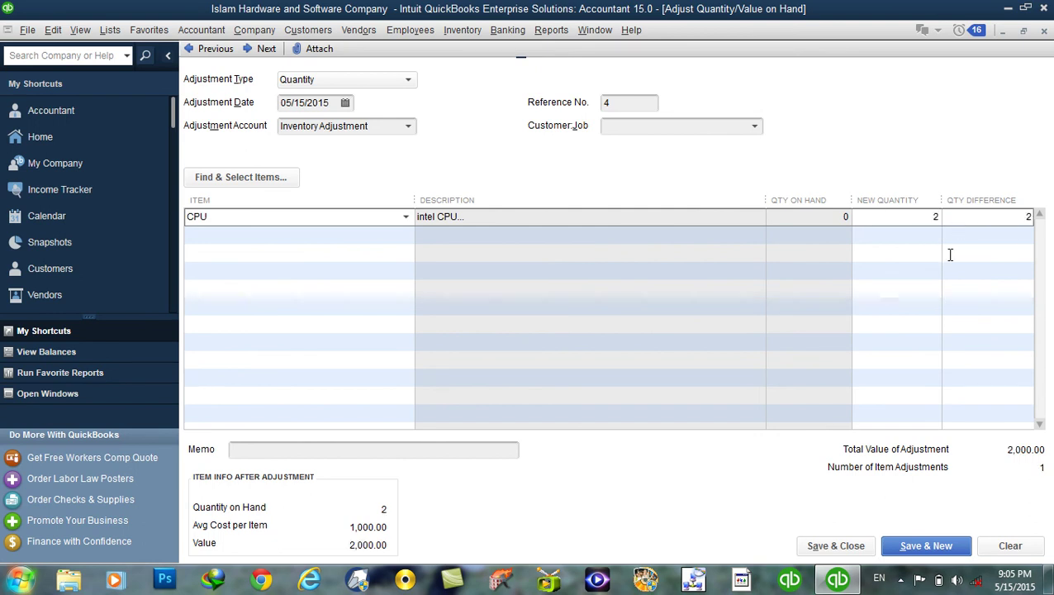
{"action": "left_click", "coordinate": [833, 550]}
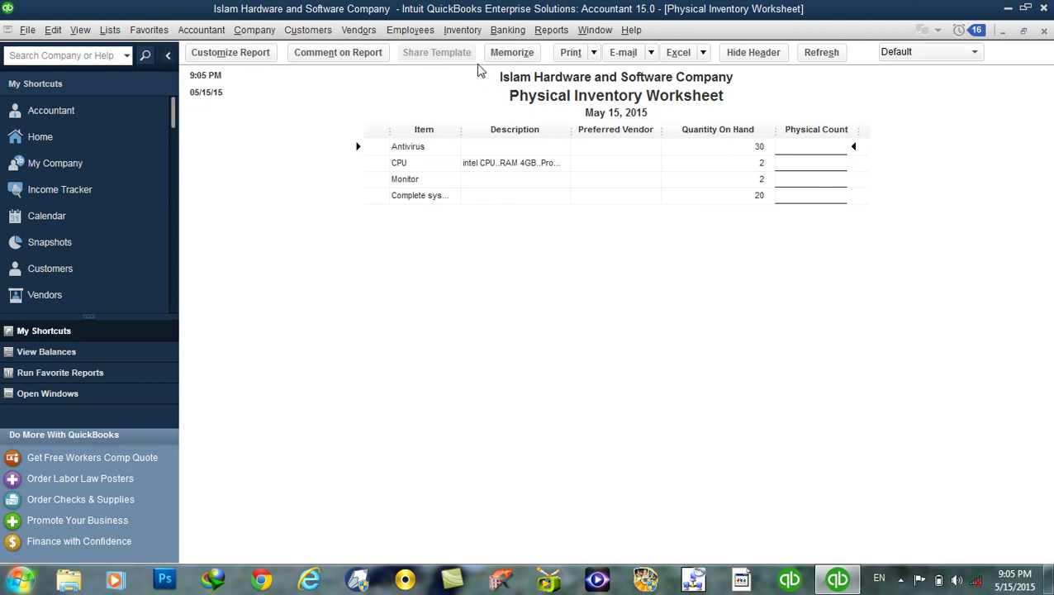
Step: Start a new assembly build and choose Complete system as the assembly item
{"action": "left_click", "coordinate": [464, 33]}
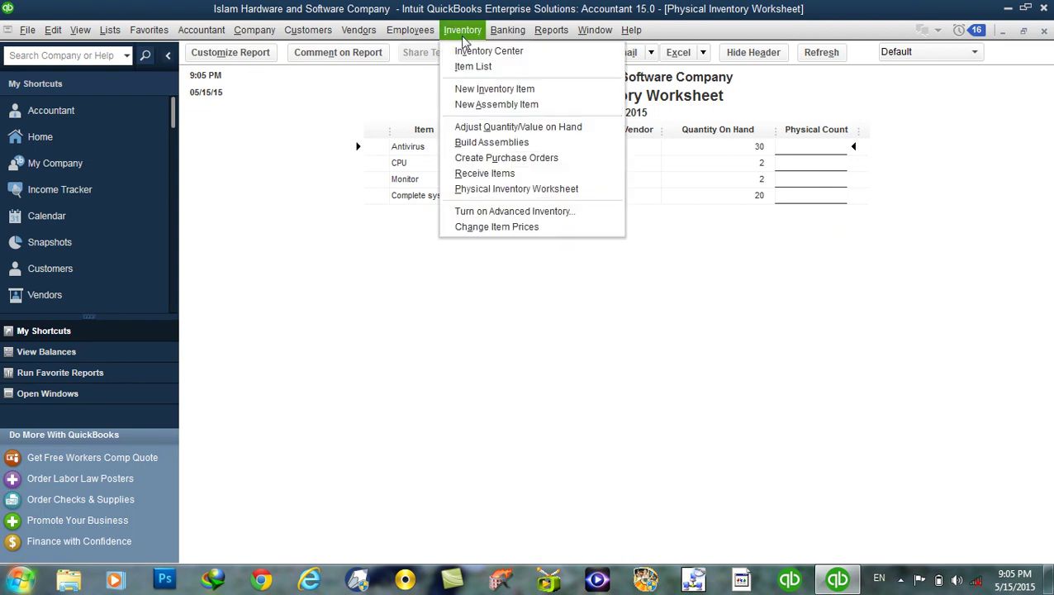
{"action": "left_click", "coordinate": [488, 145]}
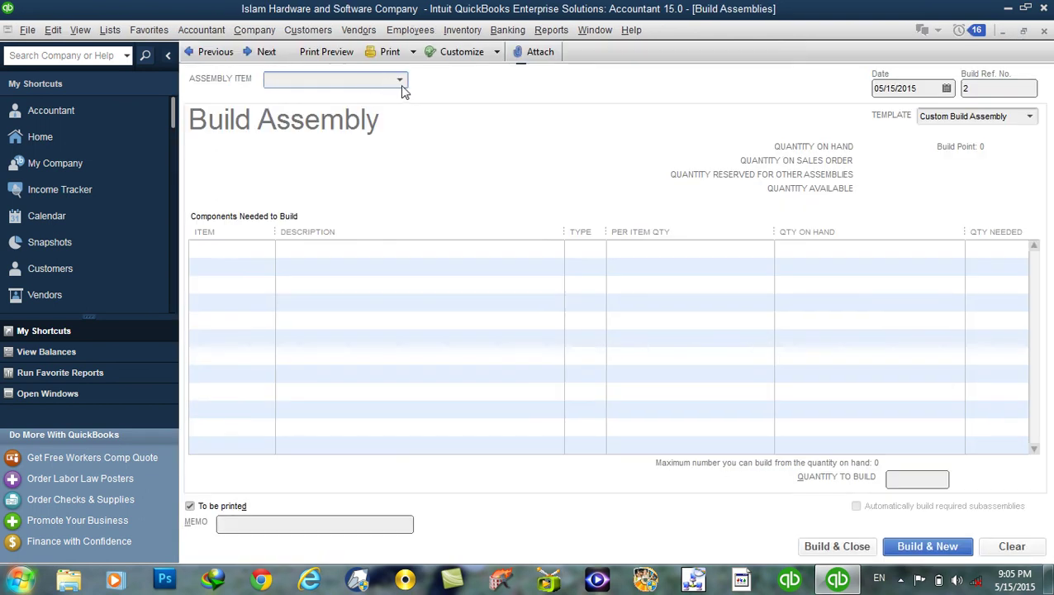
{"action": "left_click", "coordinate": [401, 81]}
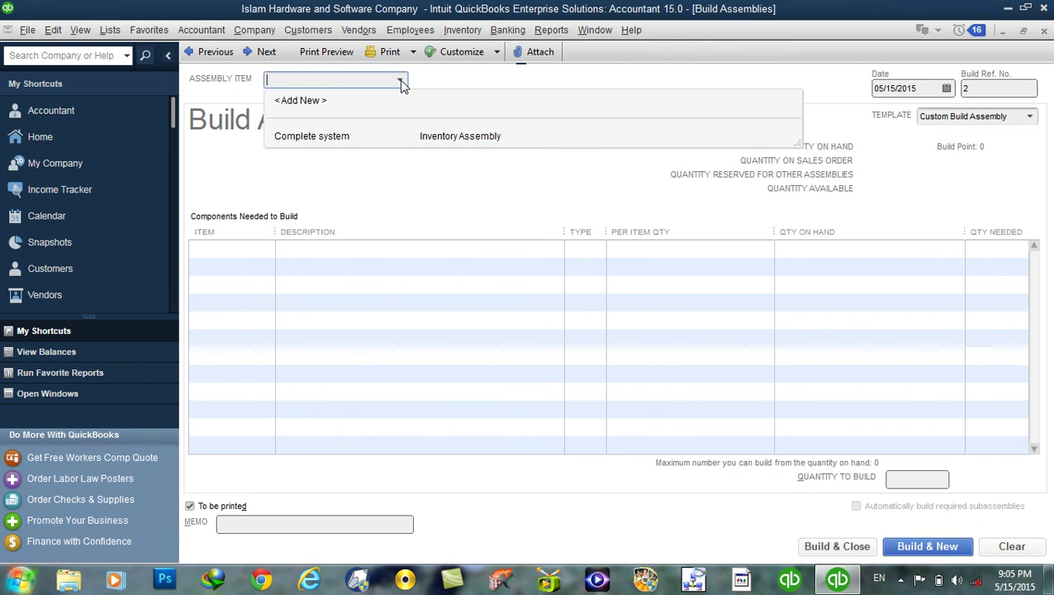
{"action": "left_click", "coordinate": [478, 31]}
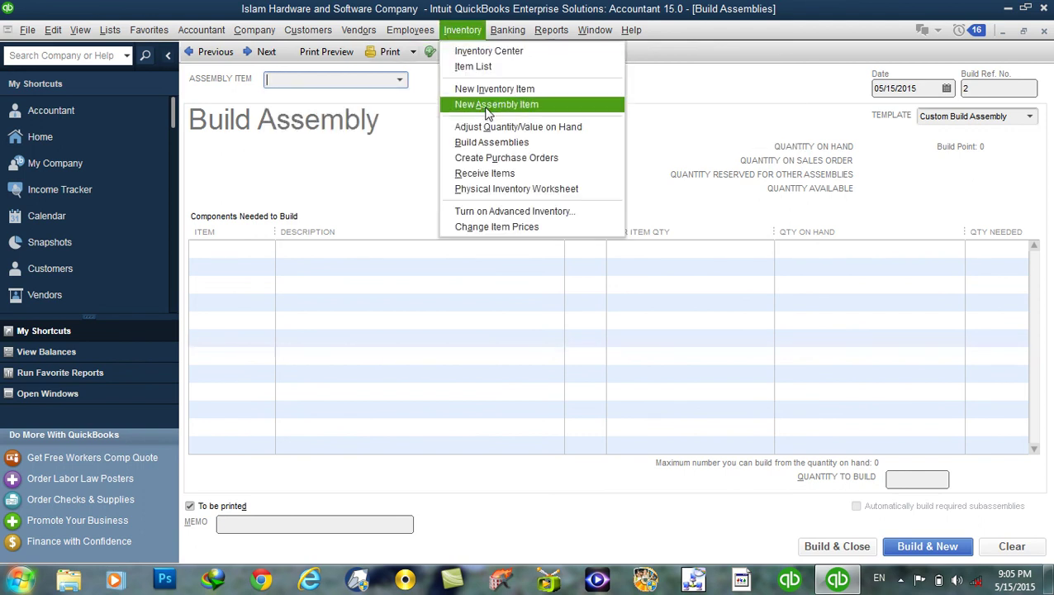
{"action": "left_click", "coordinate": [402, 80]}
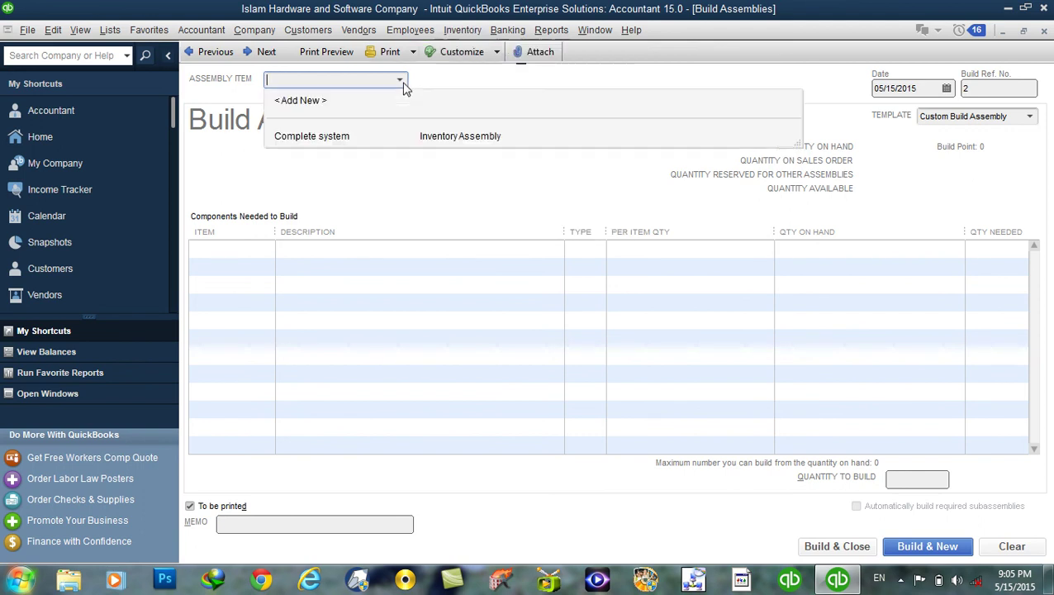
{"action": "left_click", "coordinate": [344, 137]}
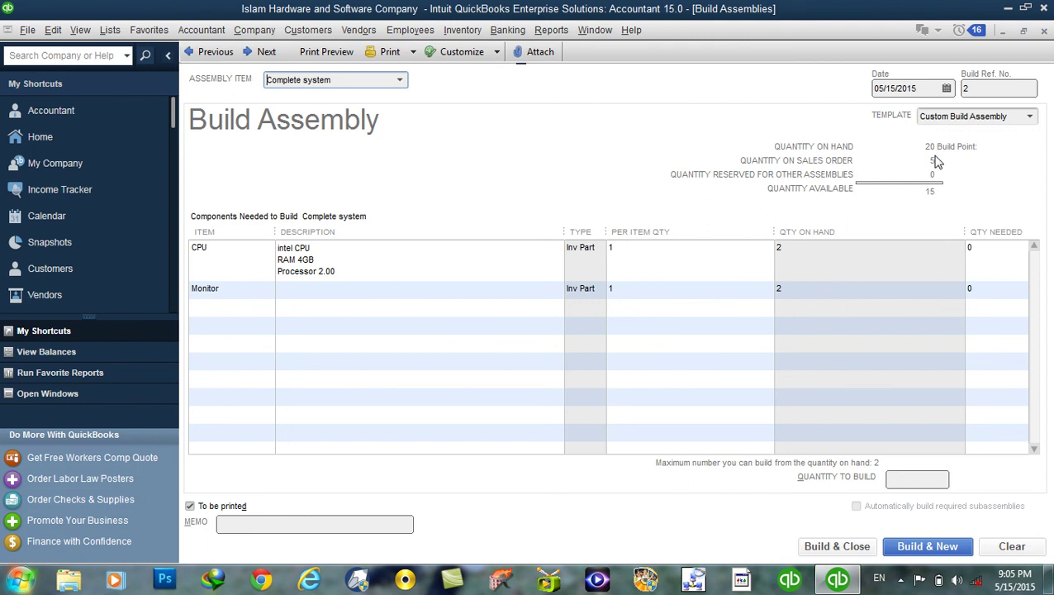
Step: Check the on-hand quantities in the physical inventory worksheet and return to the assembly build
{"action": "left_click", "coordinate": [463, 30]}
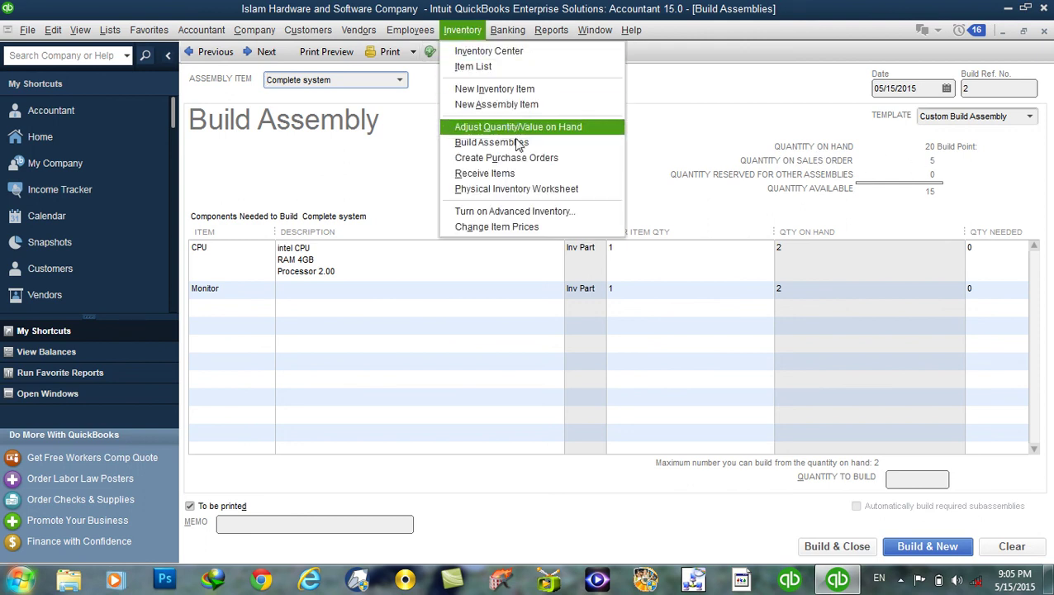
{"action": "left_click", "coordinate": [519, 190]}
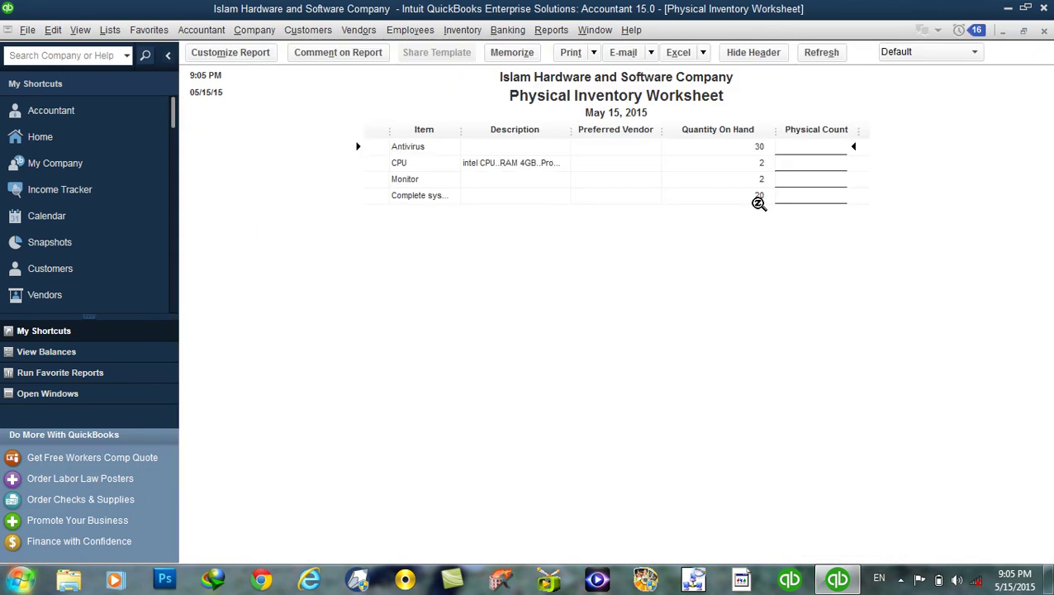
{"action": "left_click", "coordinate": [1045, 32]}
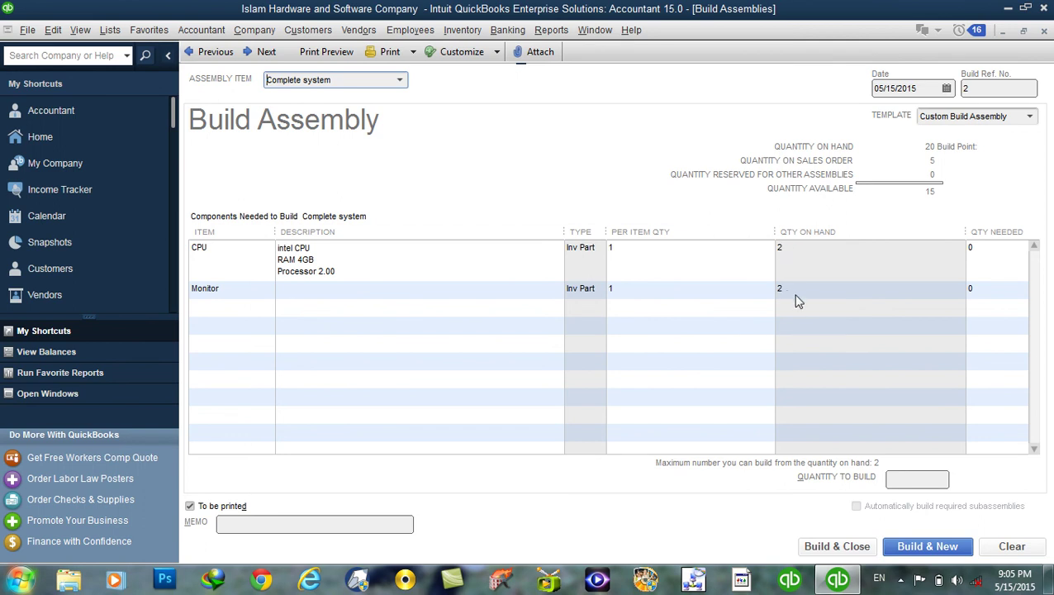
Step: Build 2 Complete system assemblies, ignoring all spelling suggestions for "intel", and close the form and the inventory worksheet
{"action": "left_click", "coordinate": [895, 478]}
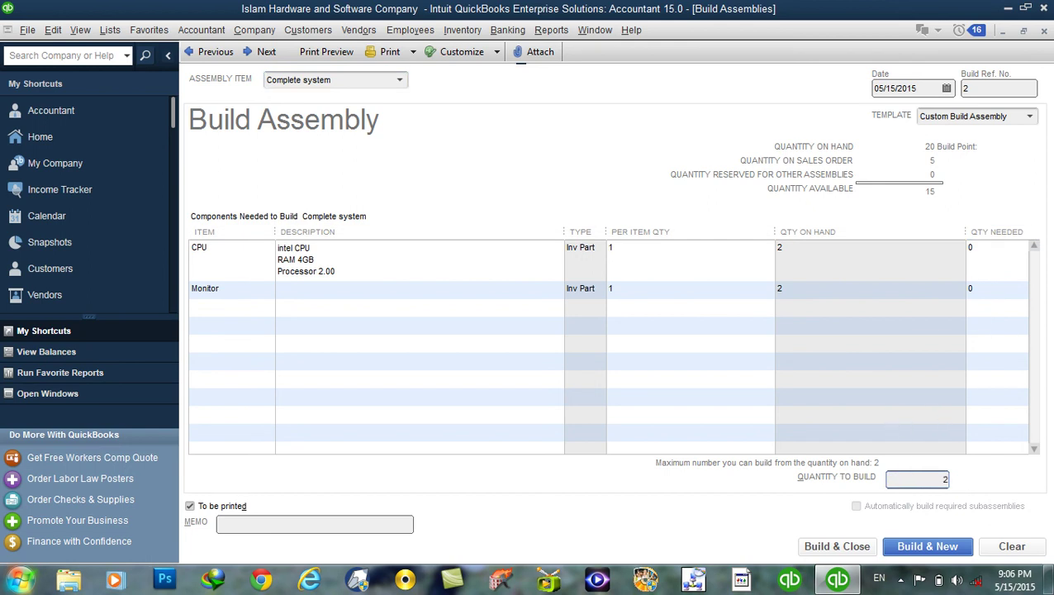
{"action": "left_click", "coordinate": [981, 416]}
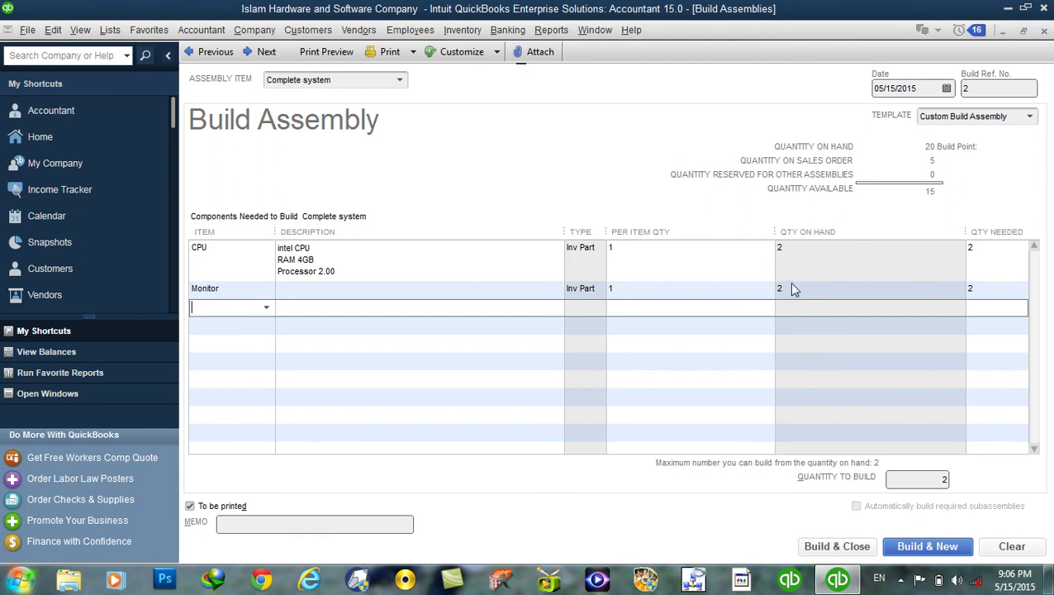
{"action": "left_click", "coordinate": [334, 527]}
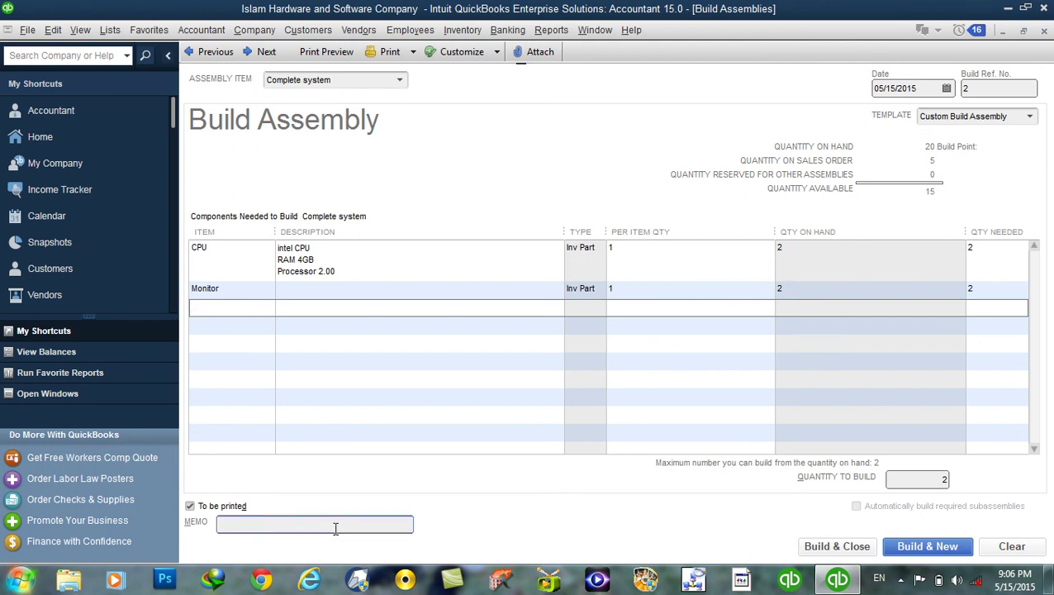
{"action": "left_click", "coordinate": [856, 552]}
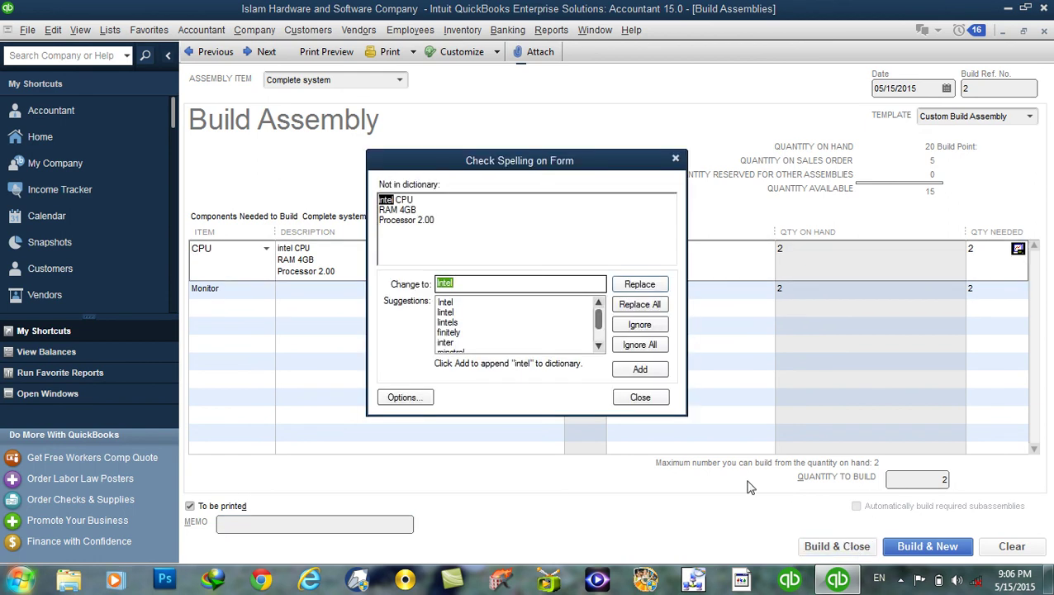
{"action": "left_click", "coordinate": [633, 344]}
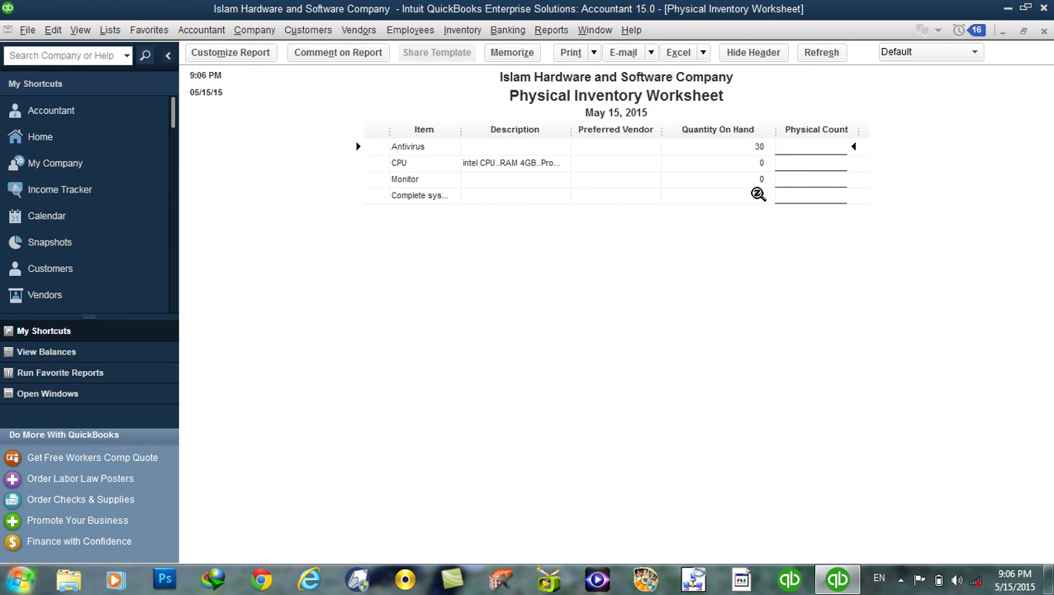
{"action": "left_click", "coordinate": [1045, 31]}
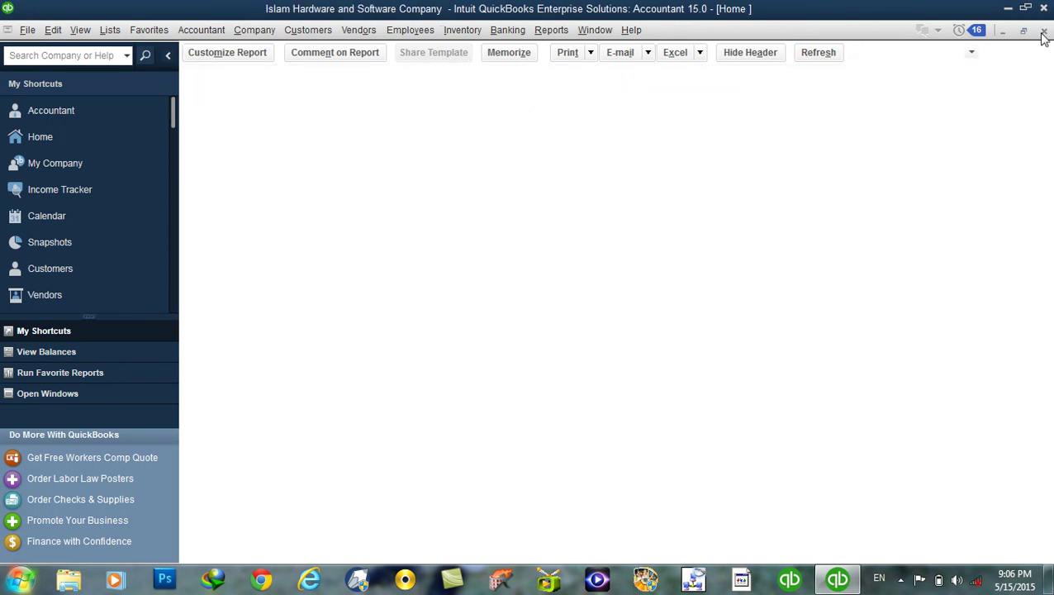
{"action": "left_click", "coordinate": [463, 30]}
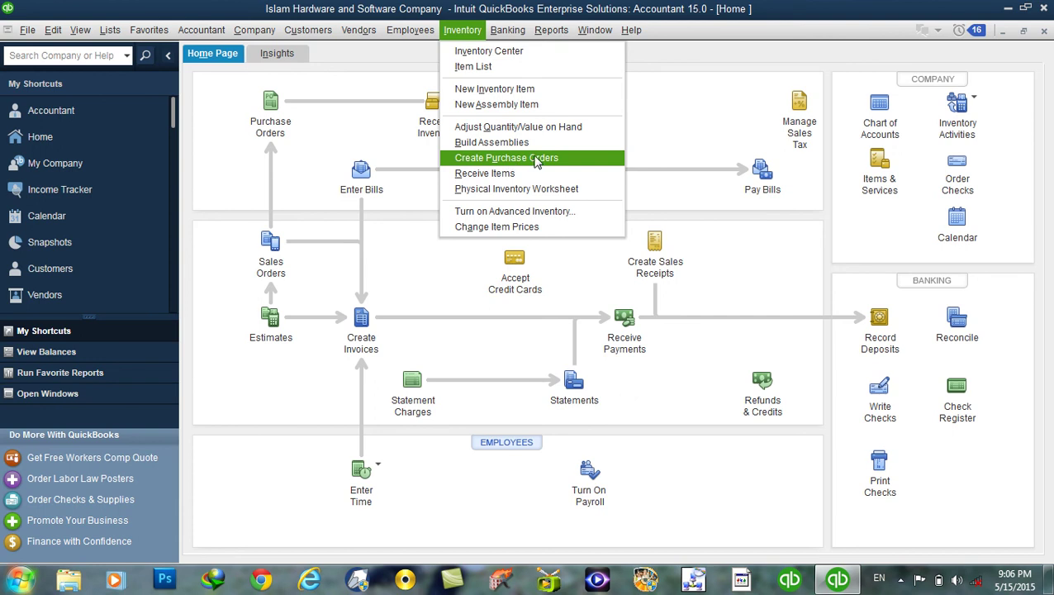
{"action": "mouse_move", "coordinate": [361, 39]}
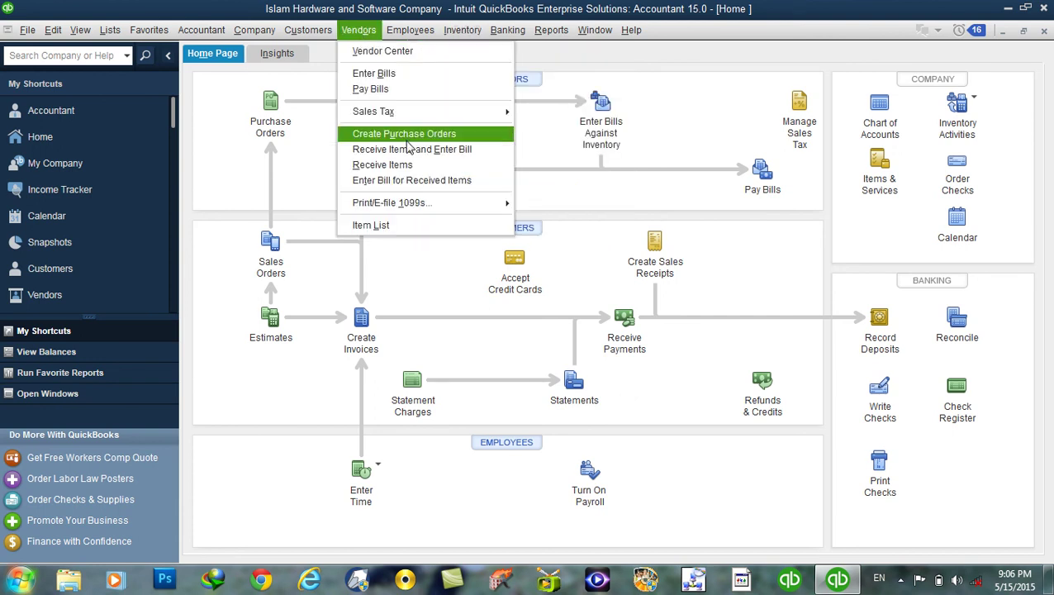
{"action": "mouse_move", "coordinate": [463, 30]}
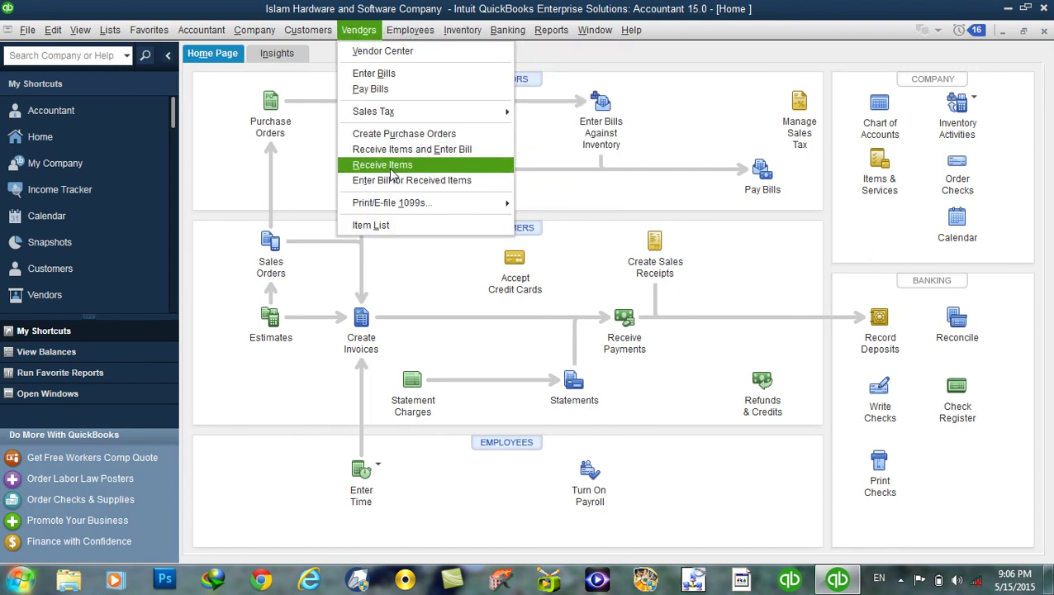
{"action": "left_click", "coordinate": [462, 40]}
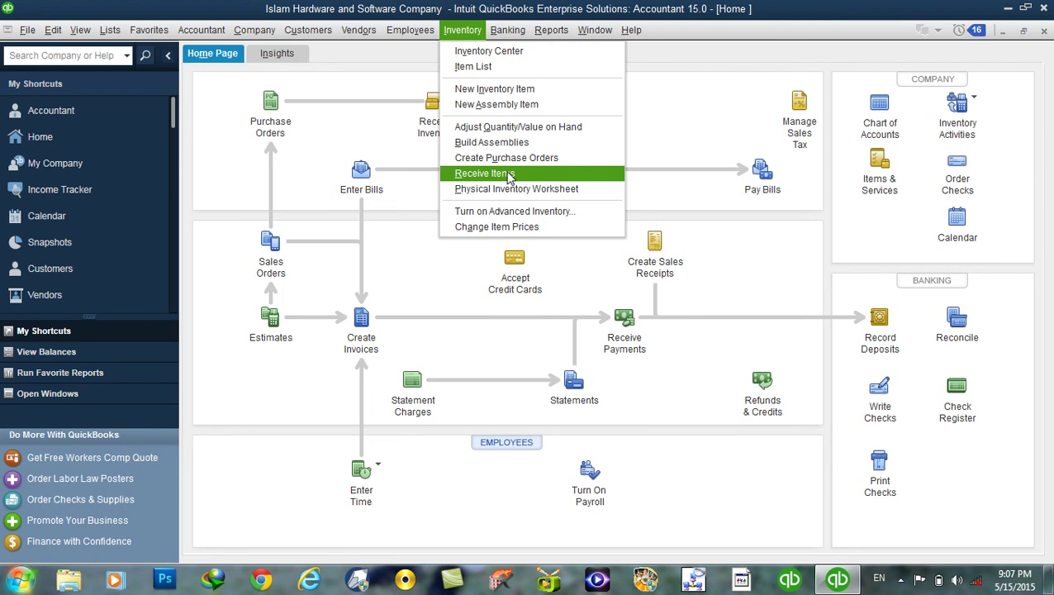
{"action": "mouse_move", "coordinate": [368, 34]}
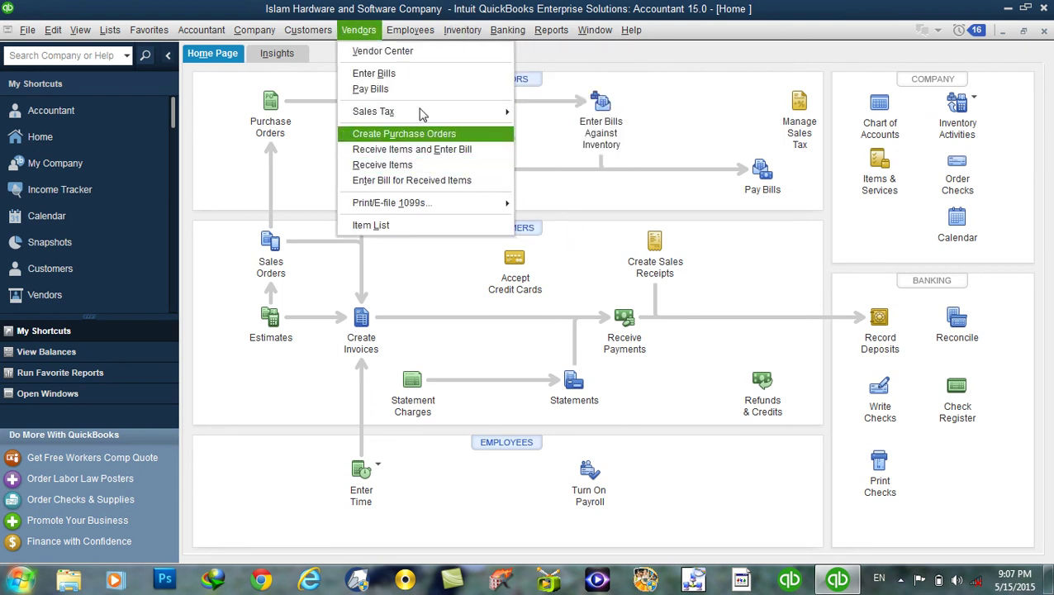
Step: Try to turn on Advanced Inventory, and dismiss the error report, crash message and help window
{"action": "left_click", "coordinate": [462, 29]}
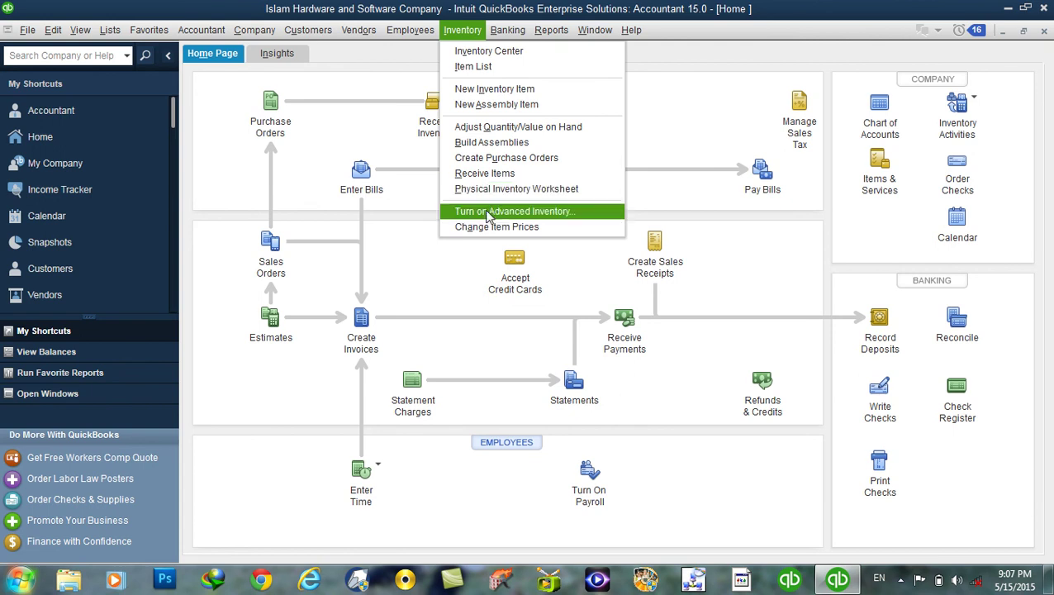
{"action": "left_click", "coordinate": [481, 213]}
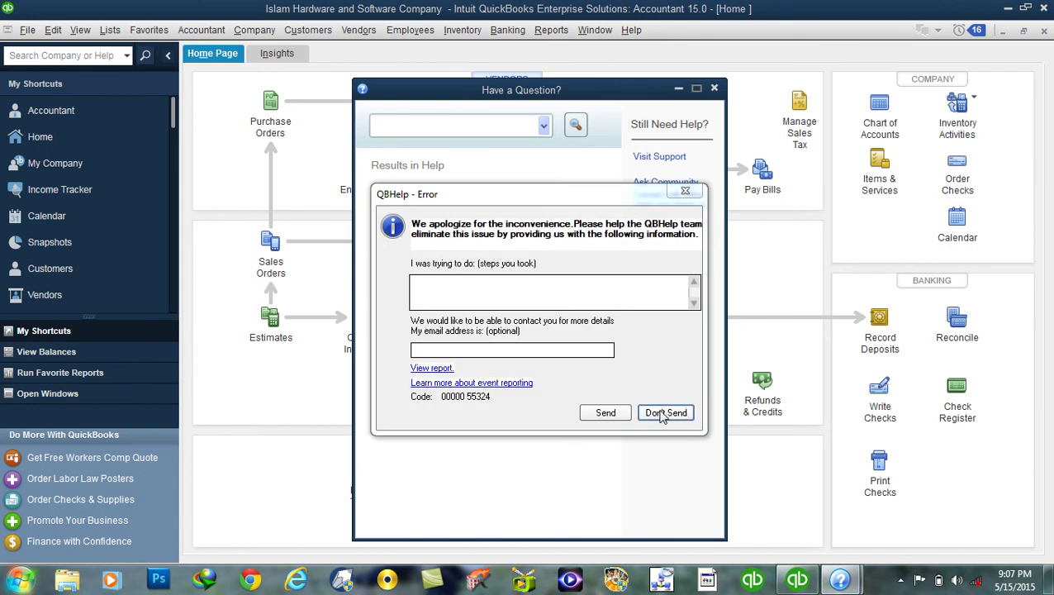
{"action": "left_click", "coordinate": [685, 191]}
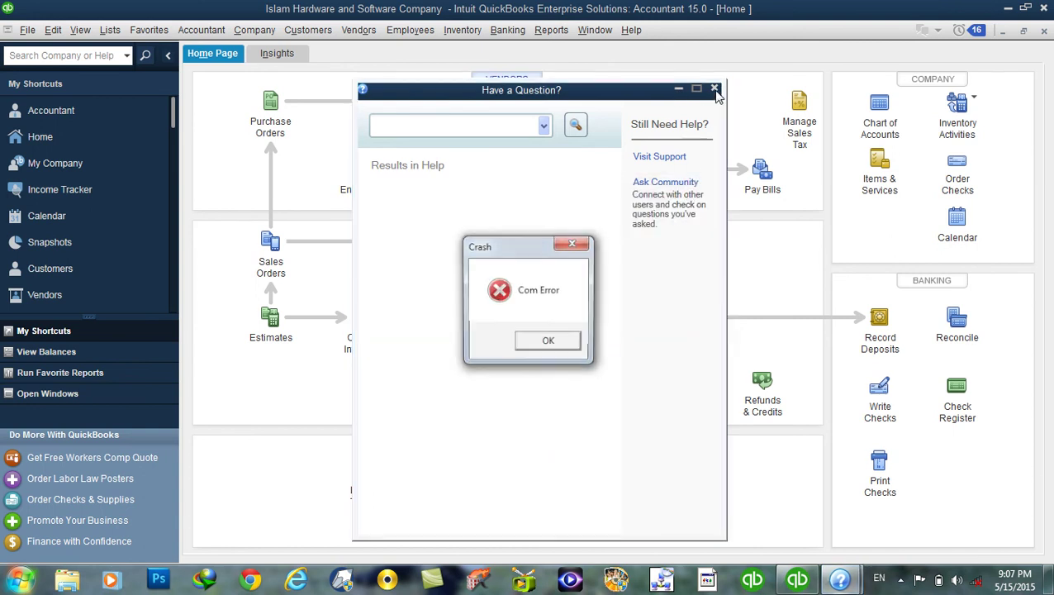
{"action": "left_click", "coordinate": [554, 341]}
{"action": "key", "text": "Escape"}
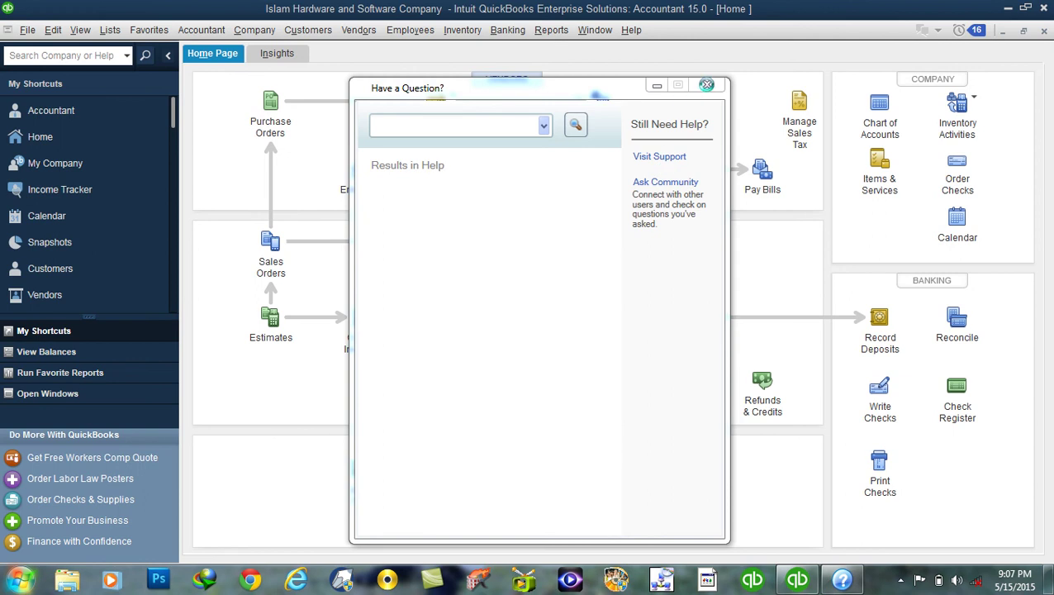
{"action": "left_click", "coordinate": [707, 86]}
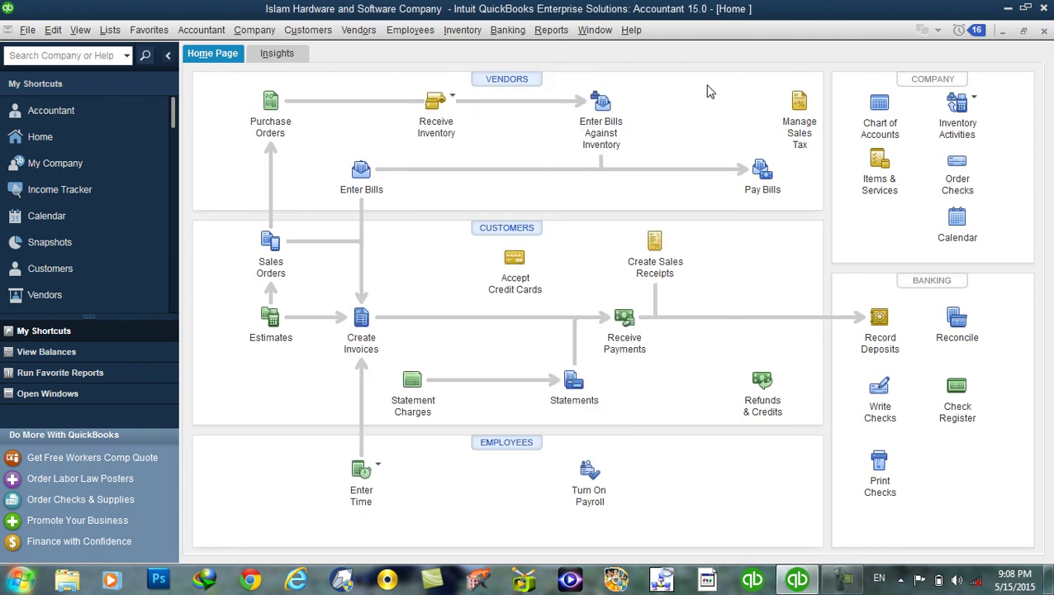
Step: Open the Item List to review the current item prices
{"action": "left_click", "coordinate": [453, 30]}
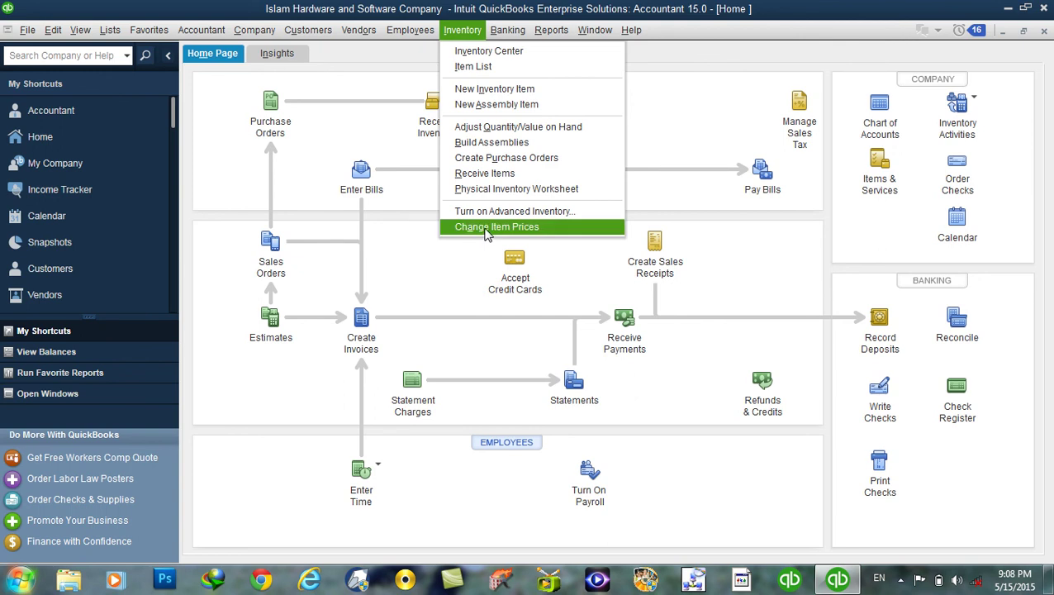
{"action": "mouse_move", "coordinate": [113, 34]}
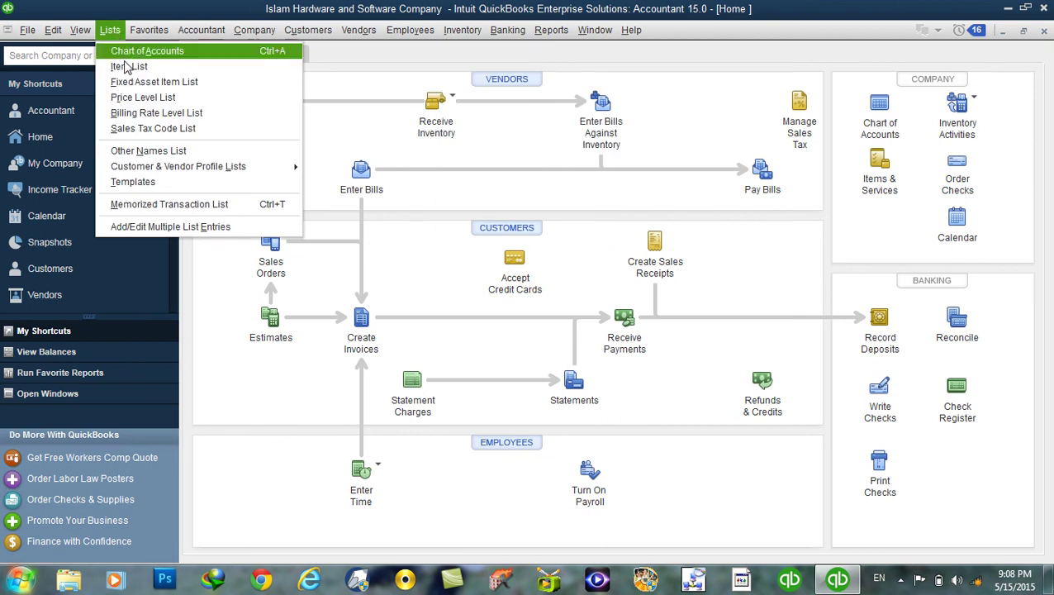
{"action": "left_click", "coordinate": [125, 66]}
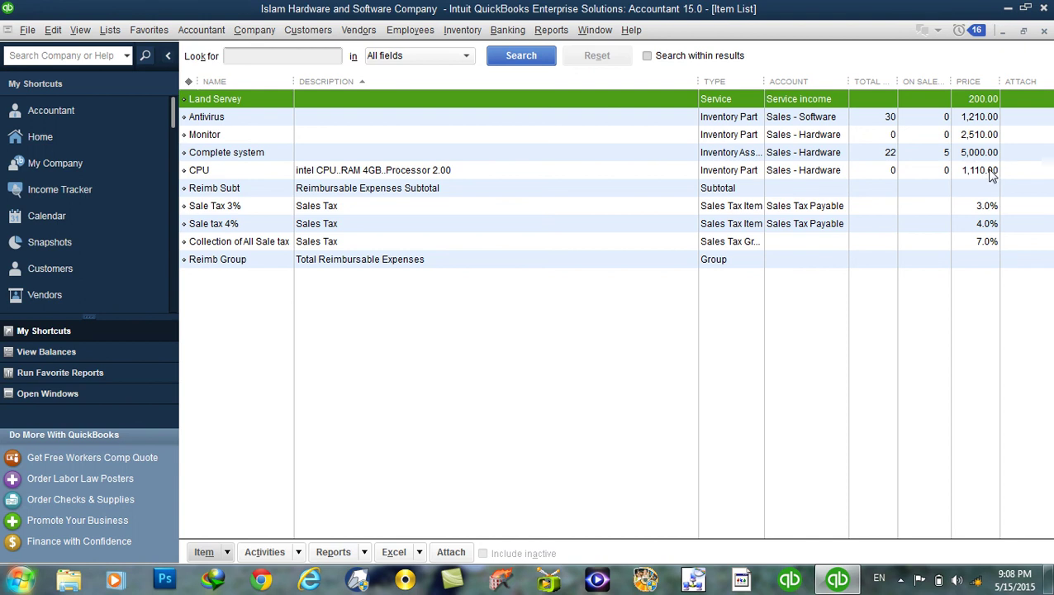
{"action": "left_click", "coordinate": [464, 30]}
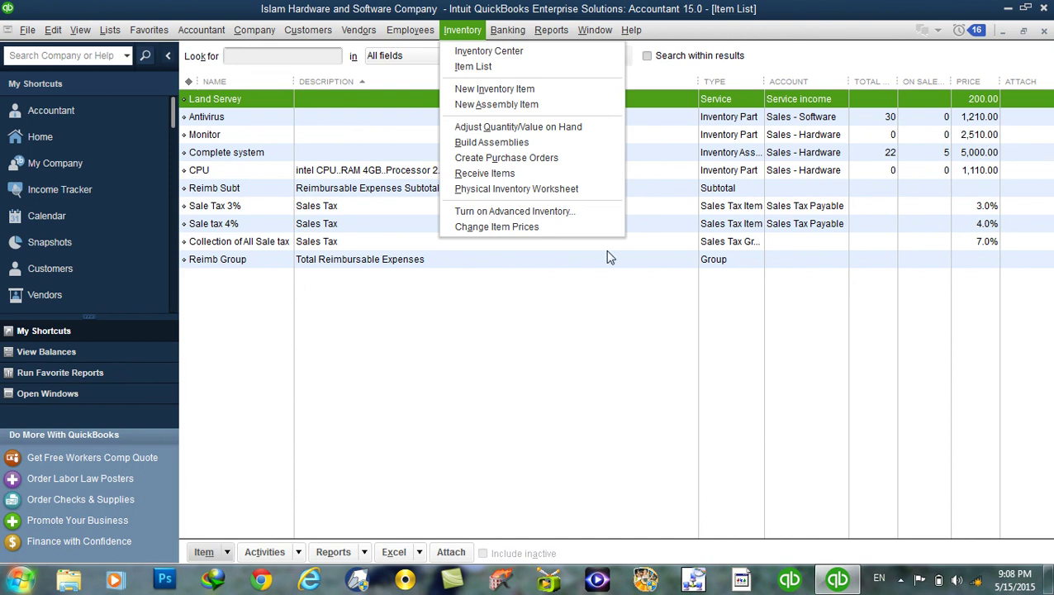
{"action": "left_click", "coordinate": [546, 233]}
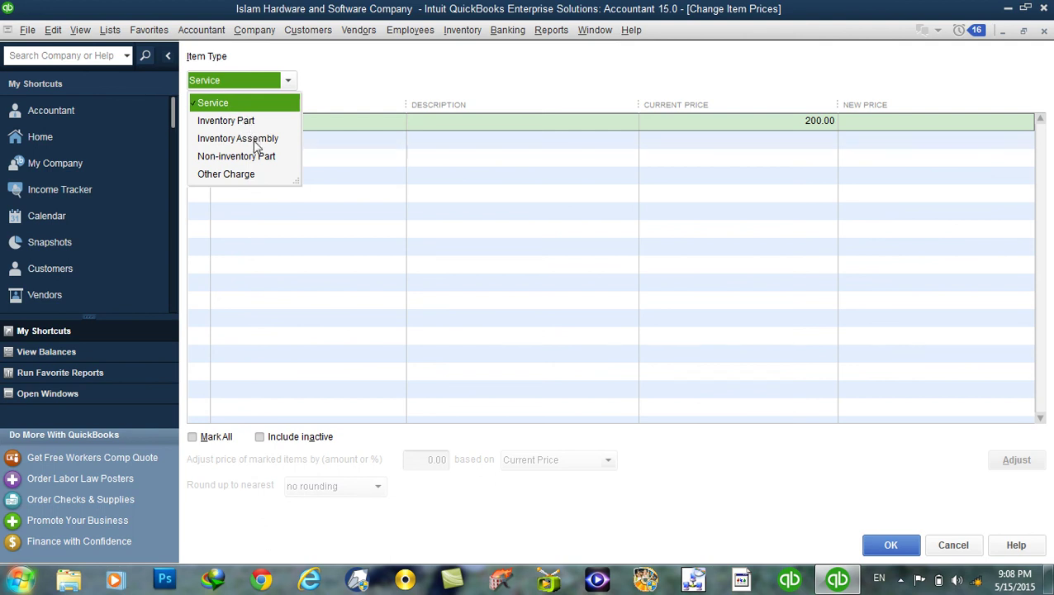
{"action": "left_click", "coordinate": [953, 547]}
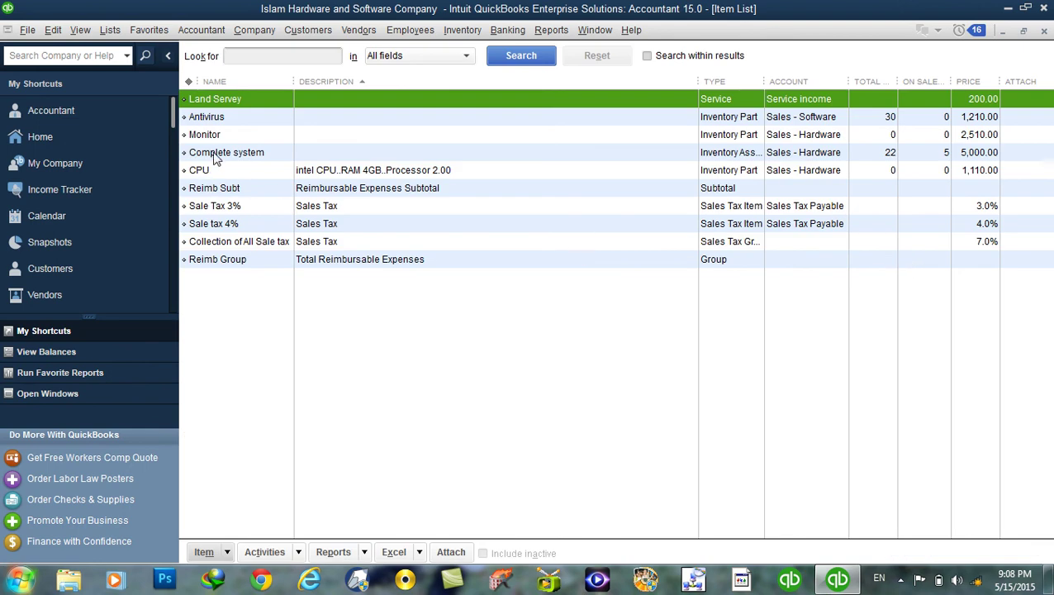
Step: Start a price change for Inventory Assembly items and mark Complete system for adjustment
{"action": "left_click", "coordinate": [217, 156]}
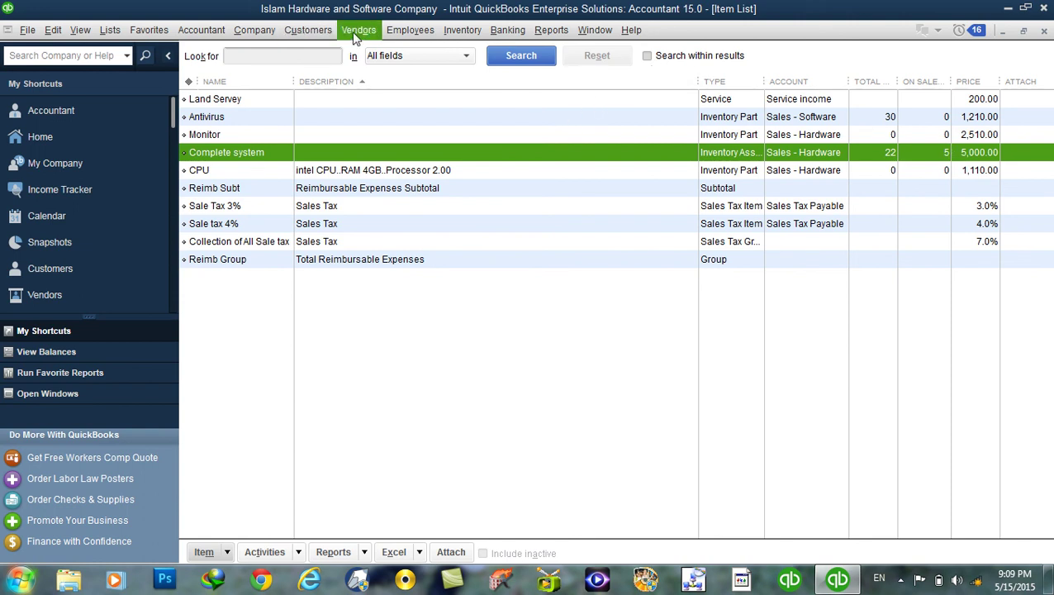
{"action": "left_click", "coordinate": [463, 32]}
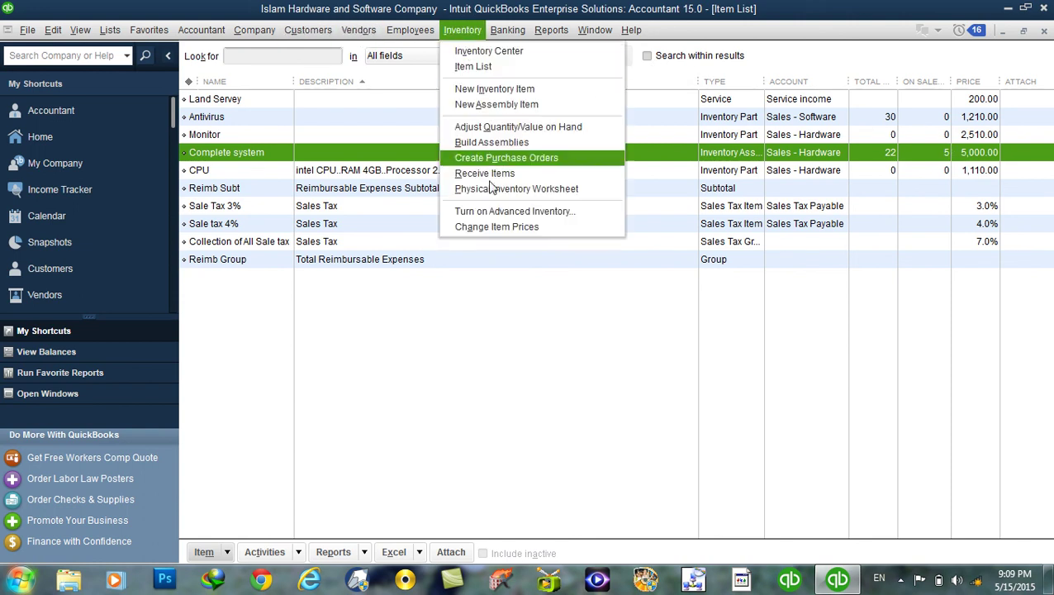
{"action": "left_click", "coordinate": [507, 226]}
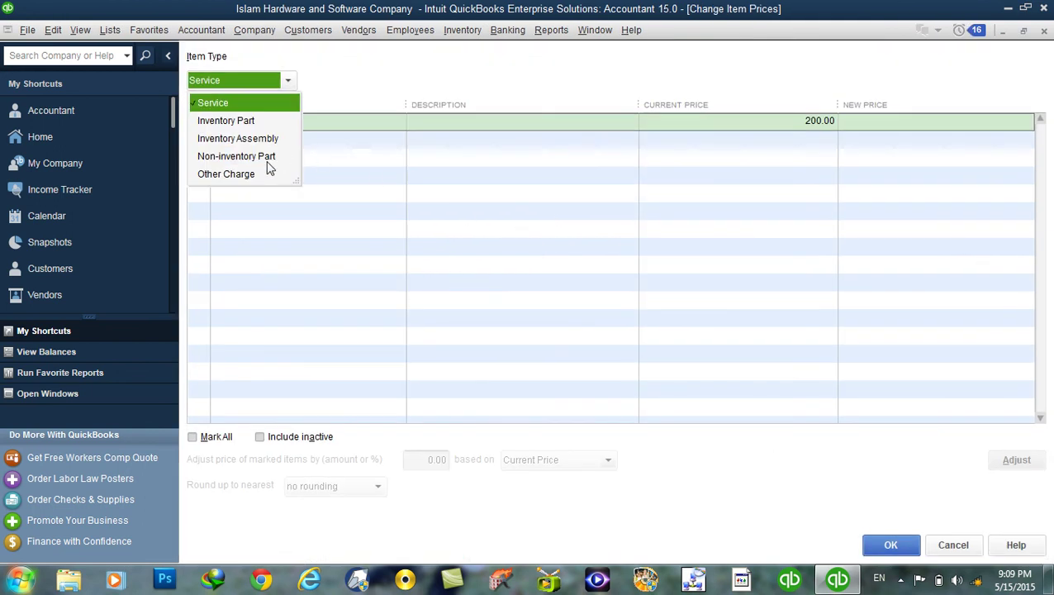
{"action": "left_click", "coordinate": [259, 139]}
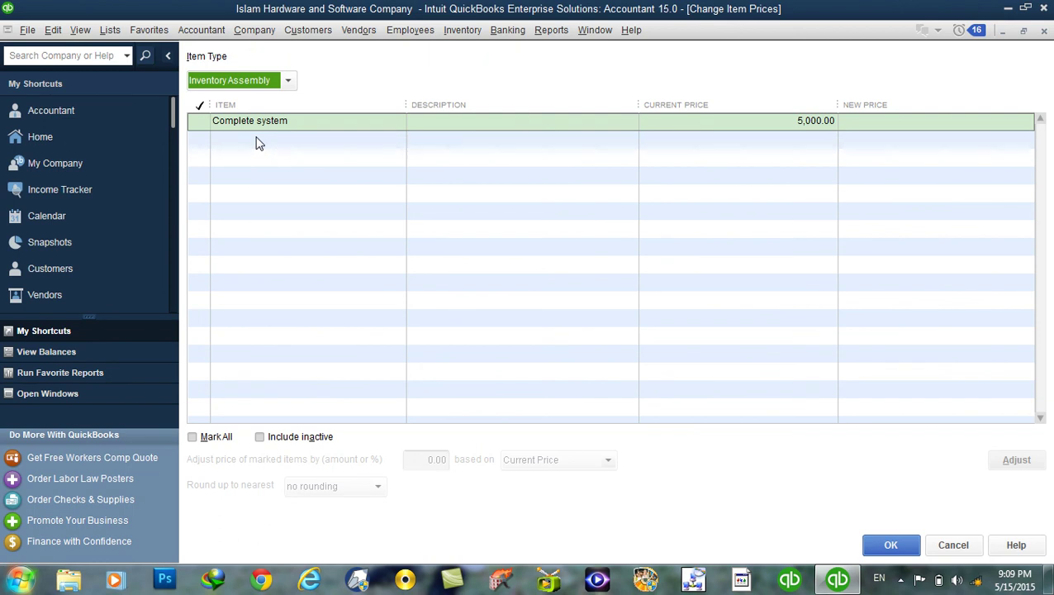
{"action": "left_click", "coordinate": [200, 121]}
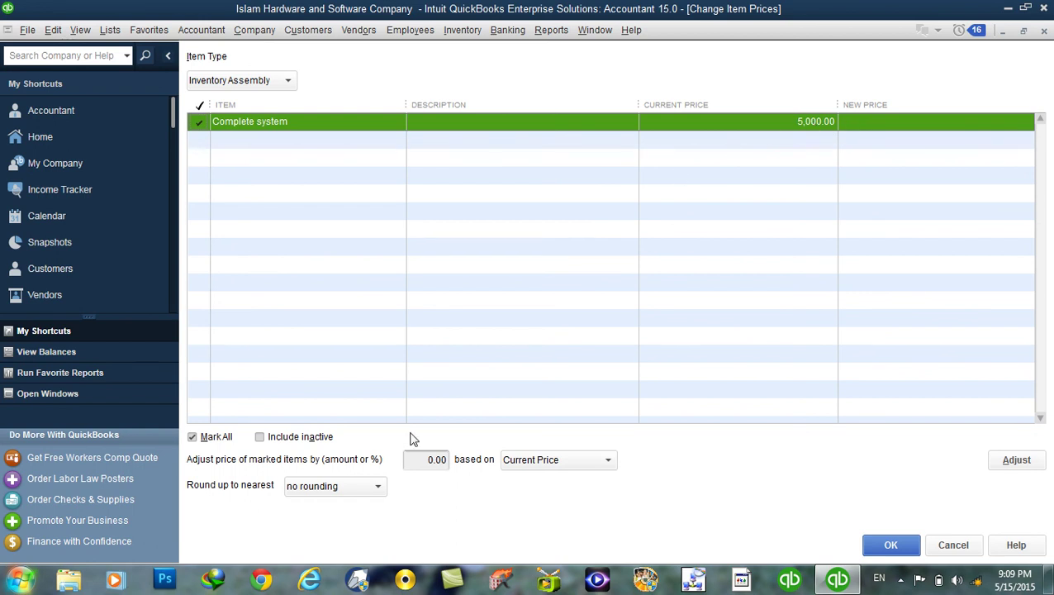
Step: Adjust the marked Complete system price by an amount of 20.00 based on Current Price
{"action": "left_click", "coordinate": [410, 461]}
{"action": "left_click_drag", "start_coordinate": [409, 460], "coordinate": [471, 460]}
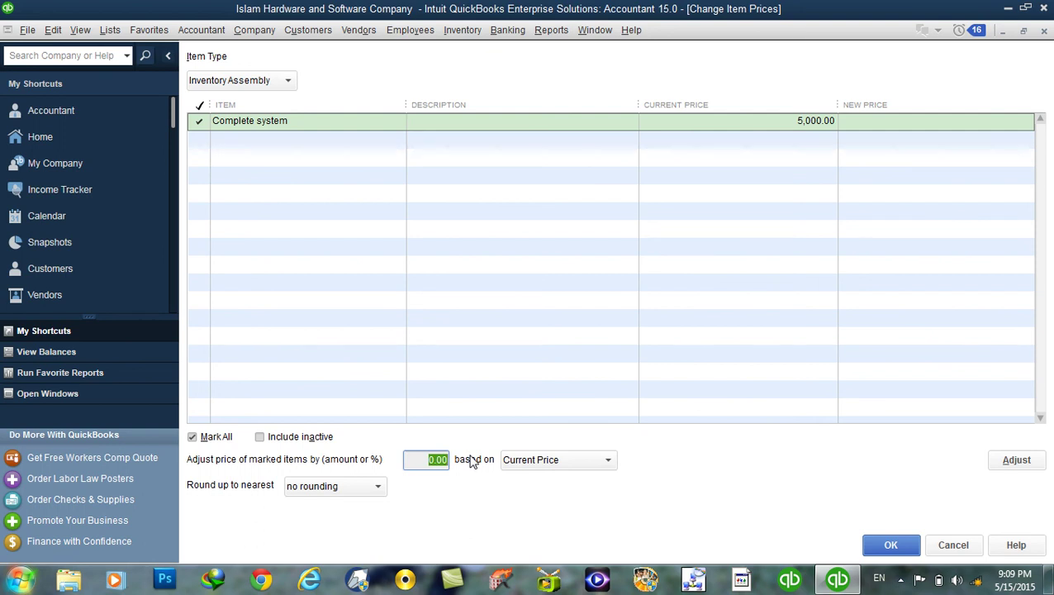
{"action": "type", "text": "20"}
{"action": "key", "text": "Tab"}
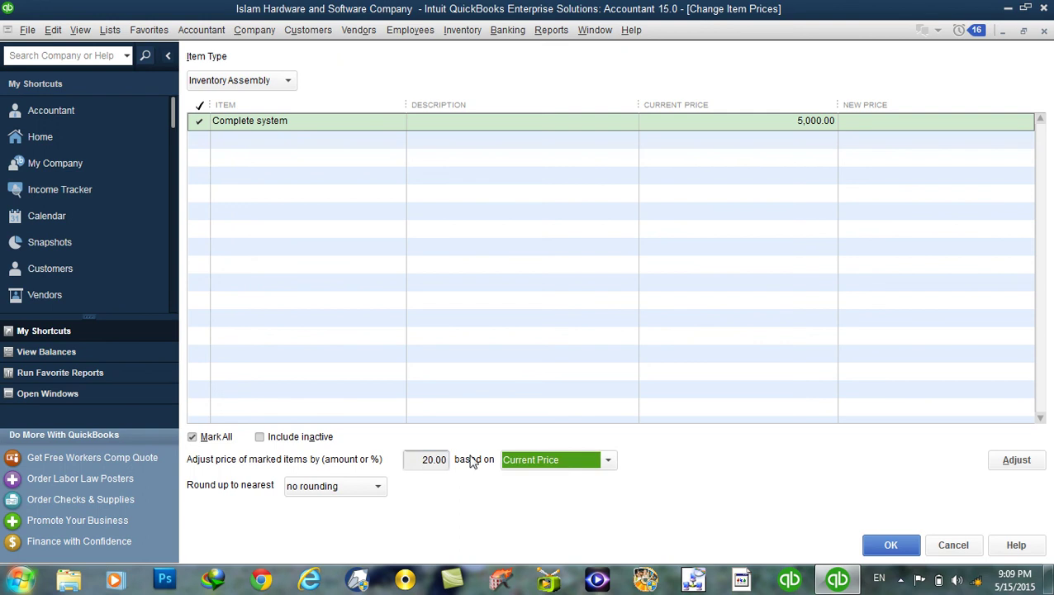
{"action": "left_click", "coordinate": [523, 468]}
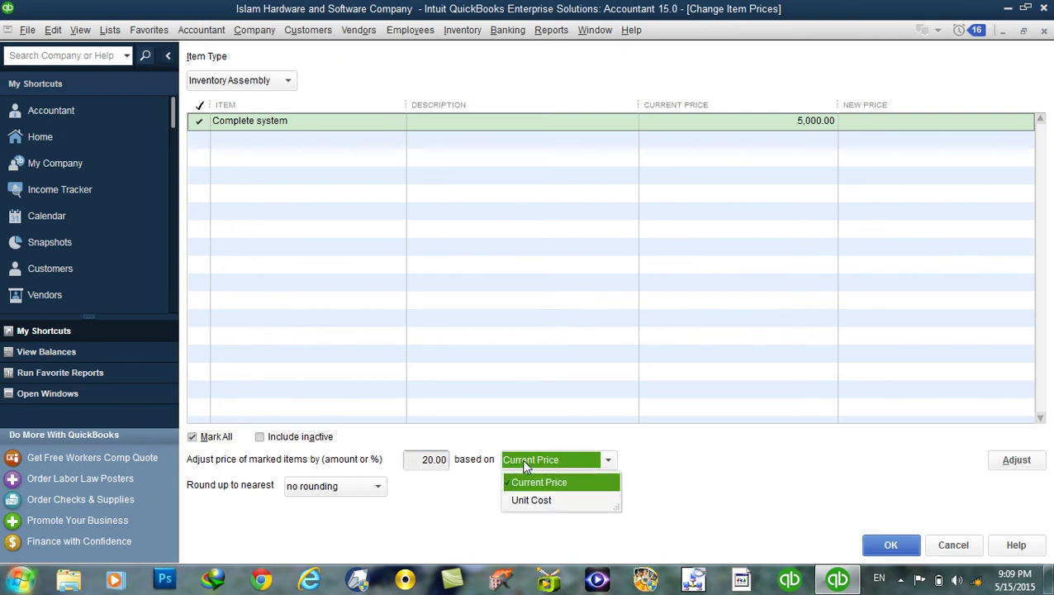
{"action": "left_click", "coordinate": [526, 461]}
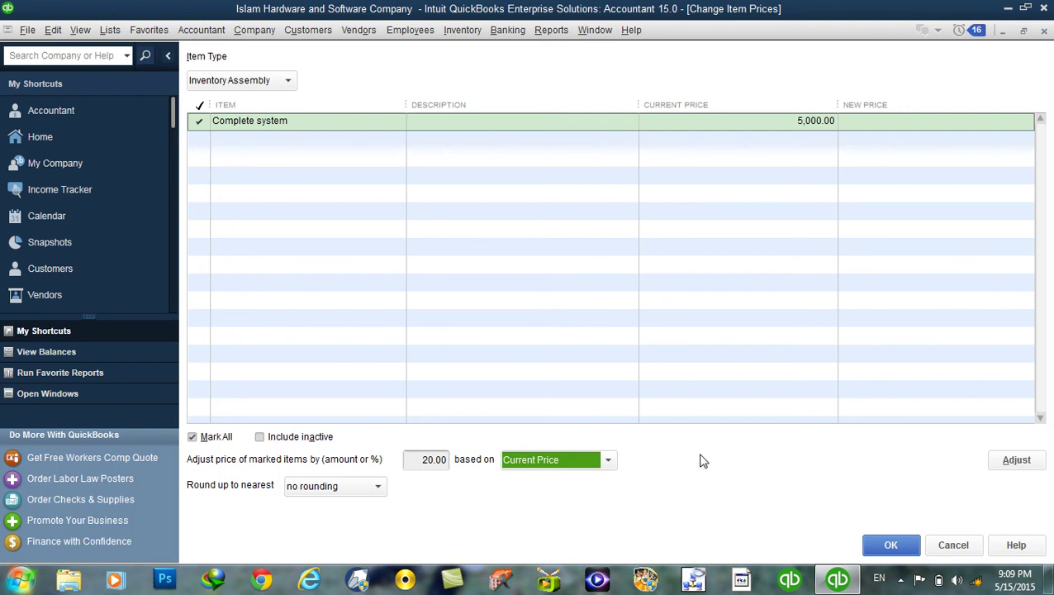
{"action": "left_click", "coordinate": [1007, 466]}
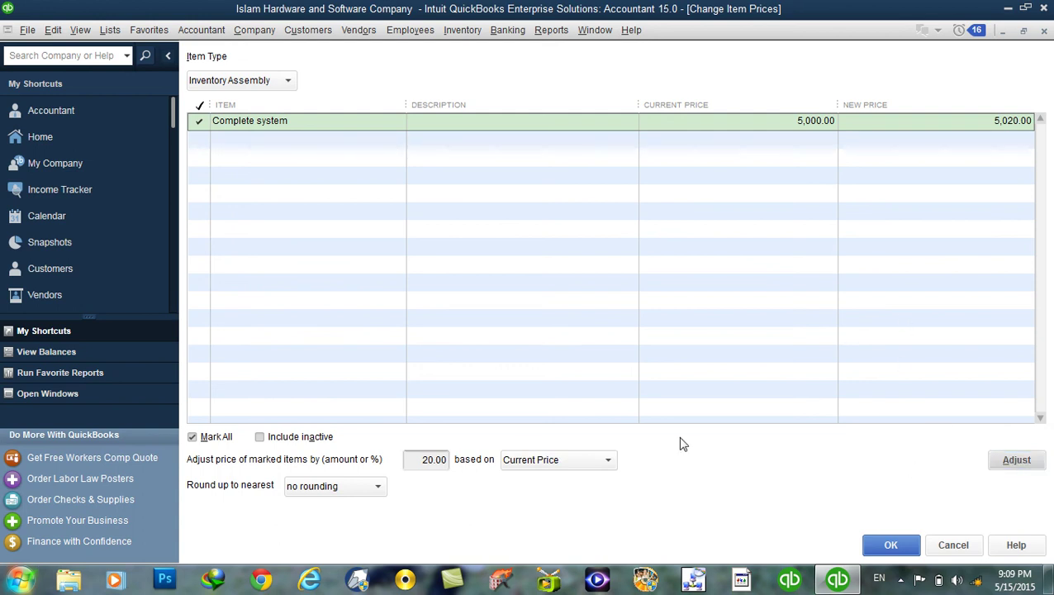
Step: Recalculate the new Complete system price with a 20% increase on the current price
{"action": "left_click", "coordinate": [446, 458]}
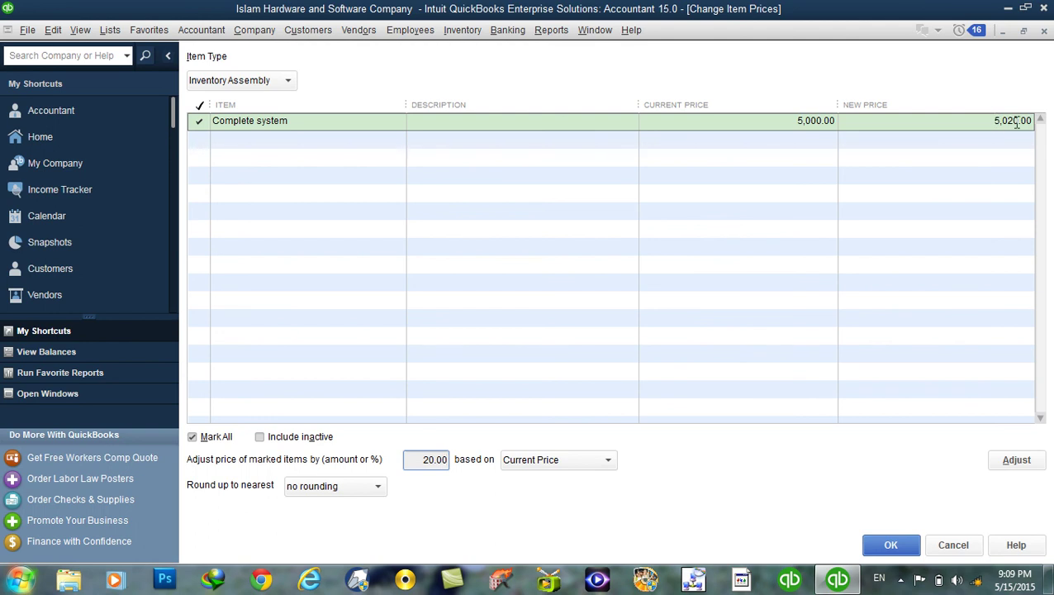
{"action": "left_click_drag", "start_coordinate": [411, 459], "coordinate": [471, 460]}
{"action": "type", "text": "20%"}
{"action": "left_click", "coordinate": [1019, 466]}
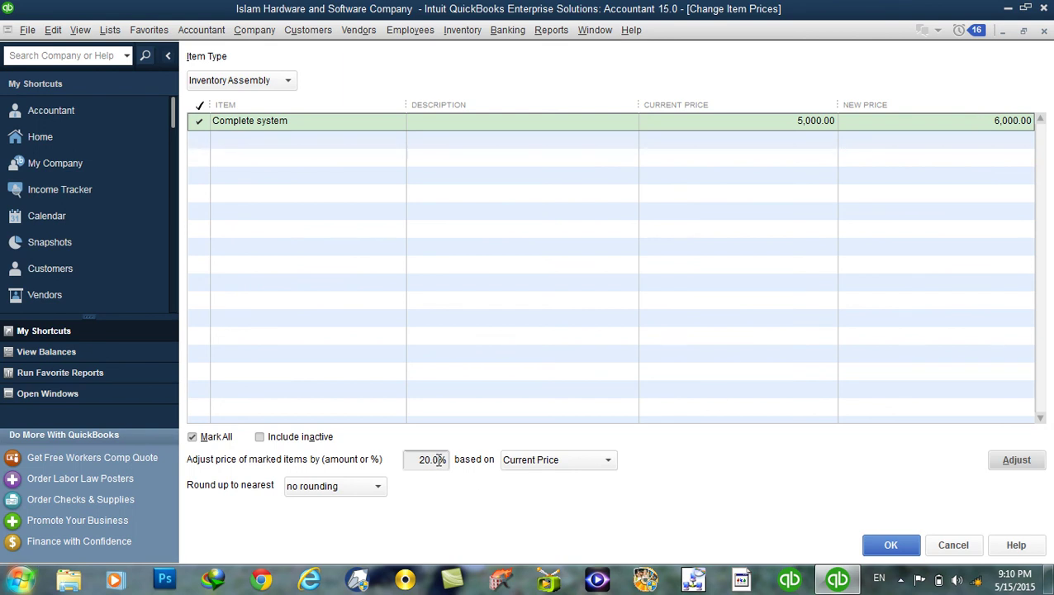
Step: Change the Complete system price adjustment to a fixed amount of 200.00 and apply it
{"action": "left_click_drag", "start_coordinate": [438, 459], "coordinate": [412, 459]}
{"action": "type", "text": "200"}
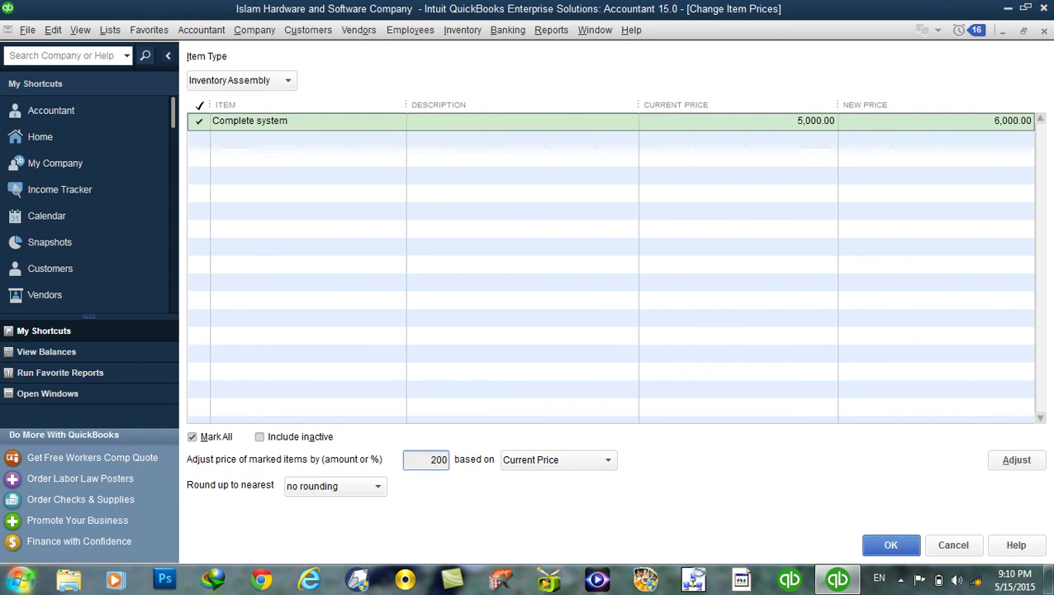
{"action": "key", "text": "Tab"}
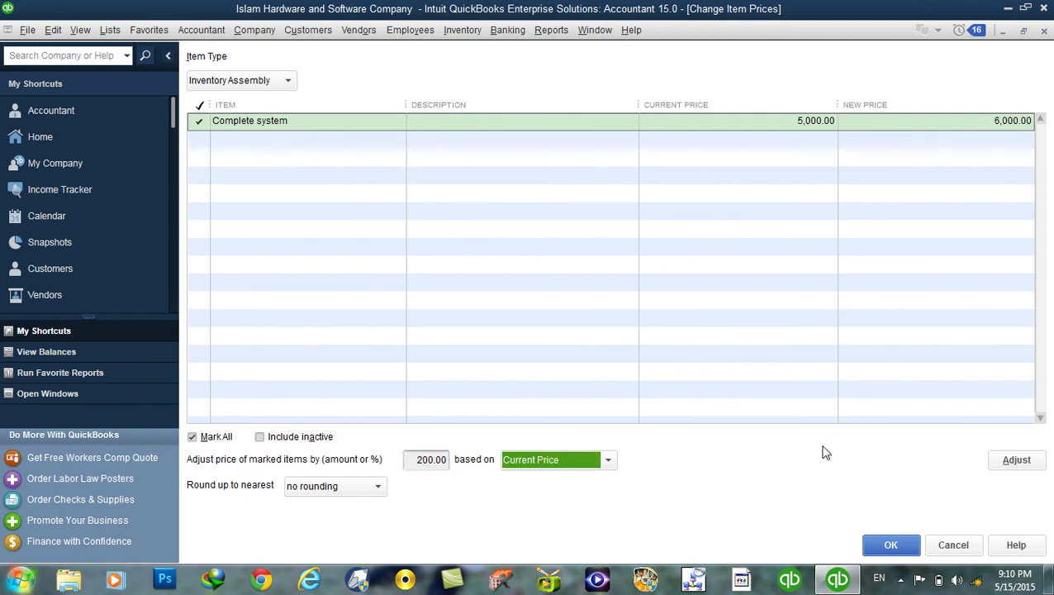
{"action": "left_click", "coordinate": [1006, 461]}
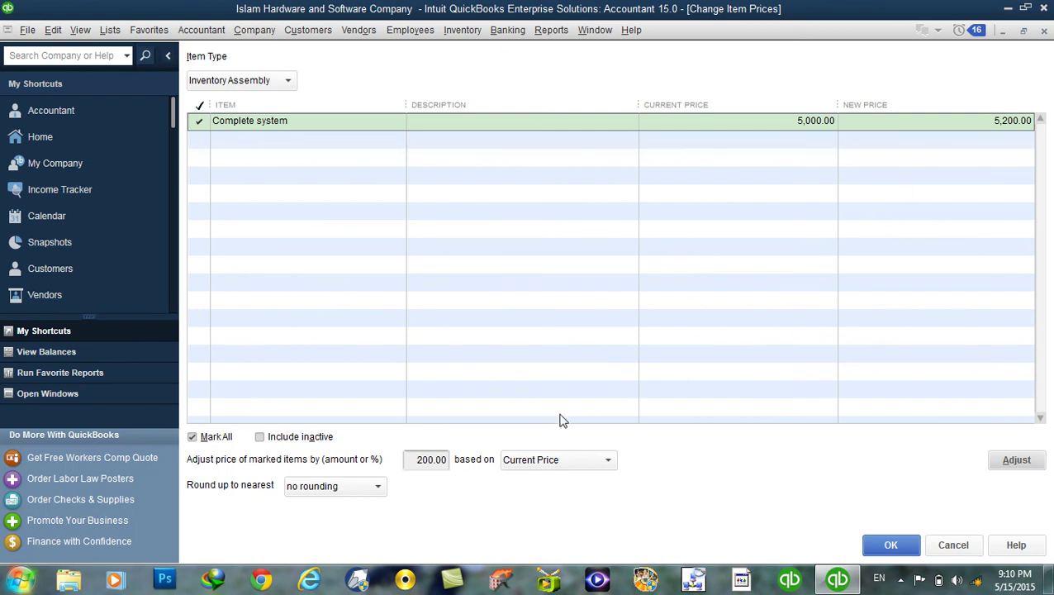
Step: Apply a negative adjustment of -200.00 to the current price of Complete system
{"action": "left_click", "coordinate": [408, 462]}
{"action": "type", "text": "-200"}
{"action": "key", "text": "Tab"}
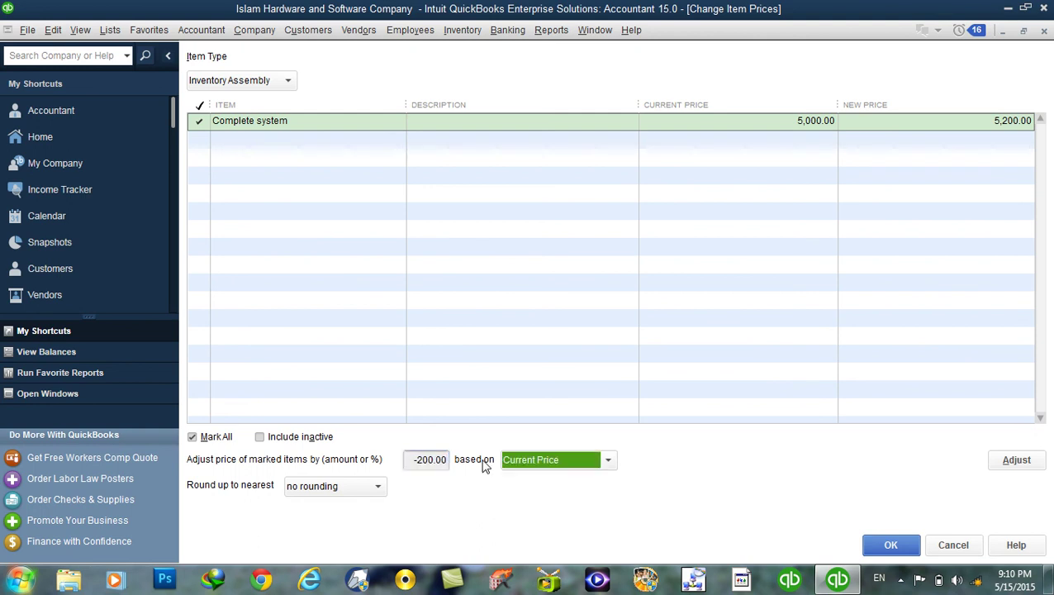
{"action": "left_click", "coordinate": [1034, 461]}
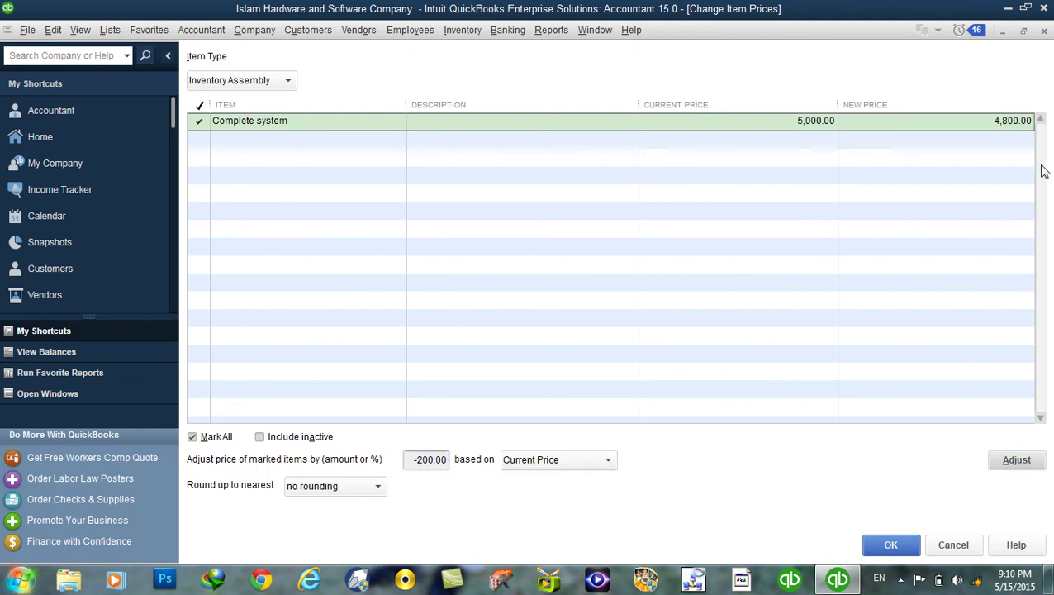
Step: Reduce the Complete system price with a -20% adjustment based on Current Price and save the new price
{"action": "left_click", "coordinate": [408, 466]}
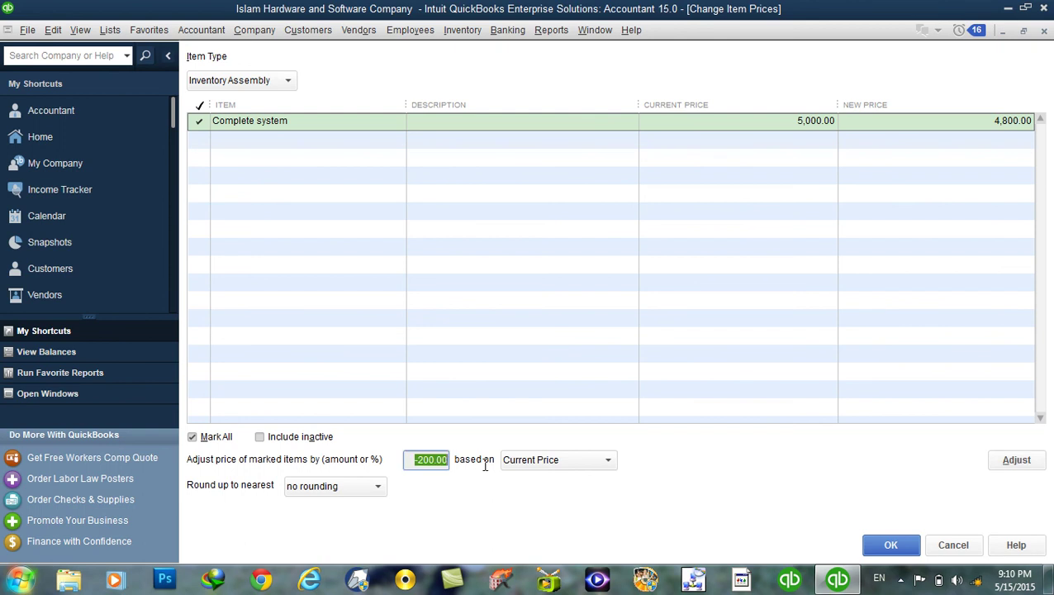
{"action": "key", "text": "BackSpace"}
{"action": "type", "text": "-20"}
{"action": "type", "text": "%"}
{"action": "left_click", "coordinate": [1014, 461]}
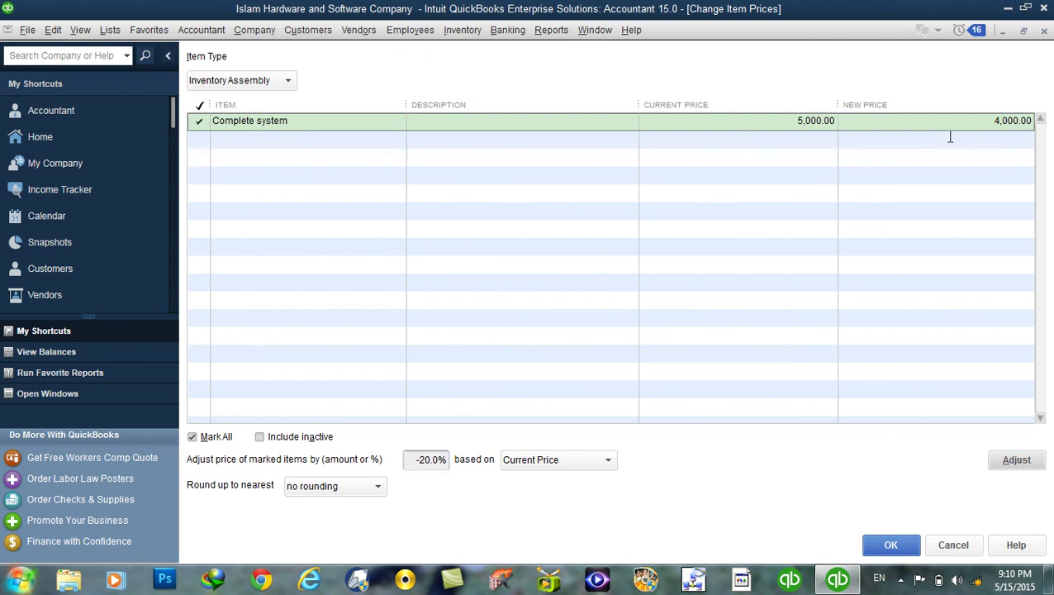
{"action": "left_click", "coordinate": [889, 545]}
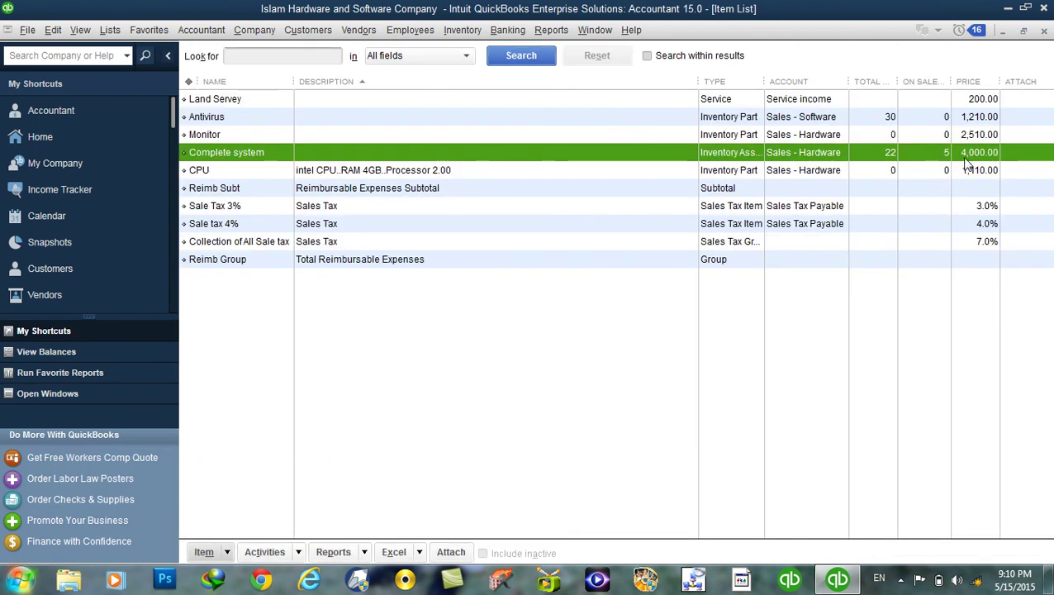
Step: Open the Change Item Prices window again from the Item List
{"action": "left_click", "coordinate": [476, 33]}
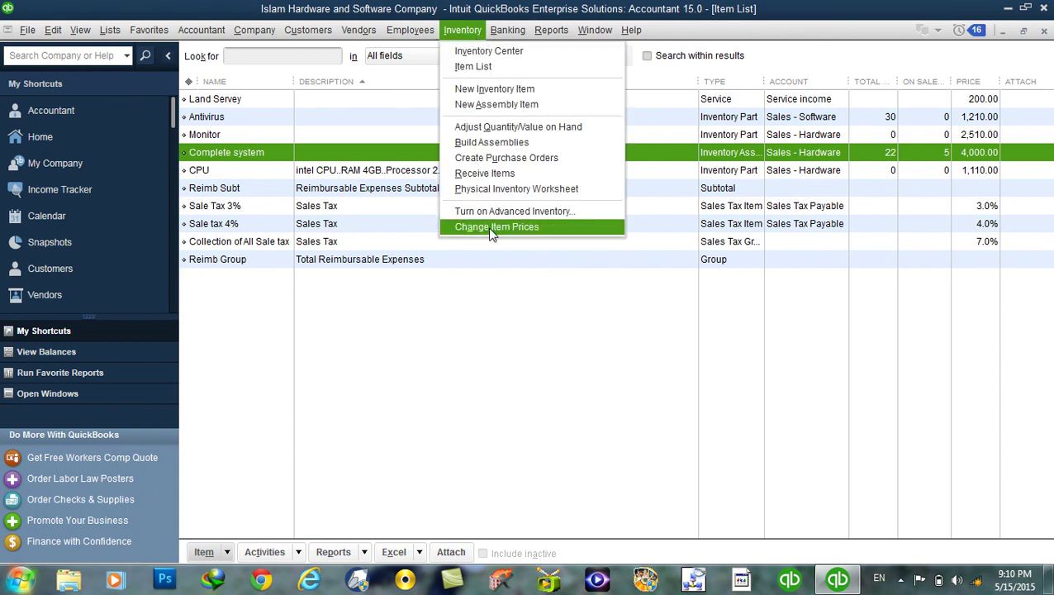